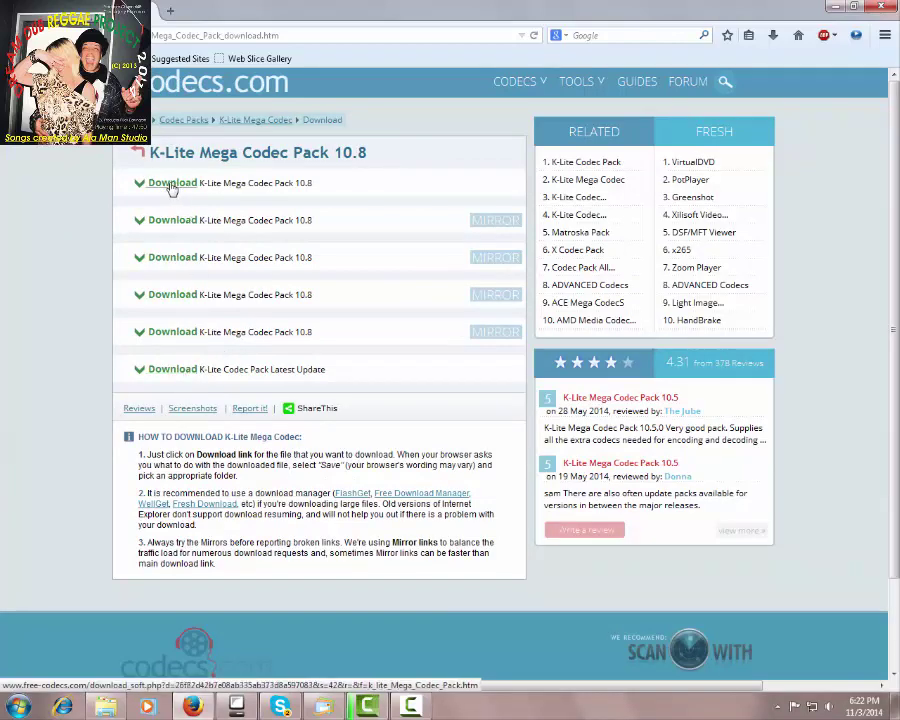
# Download and save the K-Lite Mega Codec Pack 10.8 installer and the K-Lite Codec Pack Update 10.8.4 installer.
pyautogui.click(172, 187)
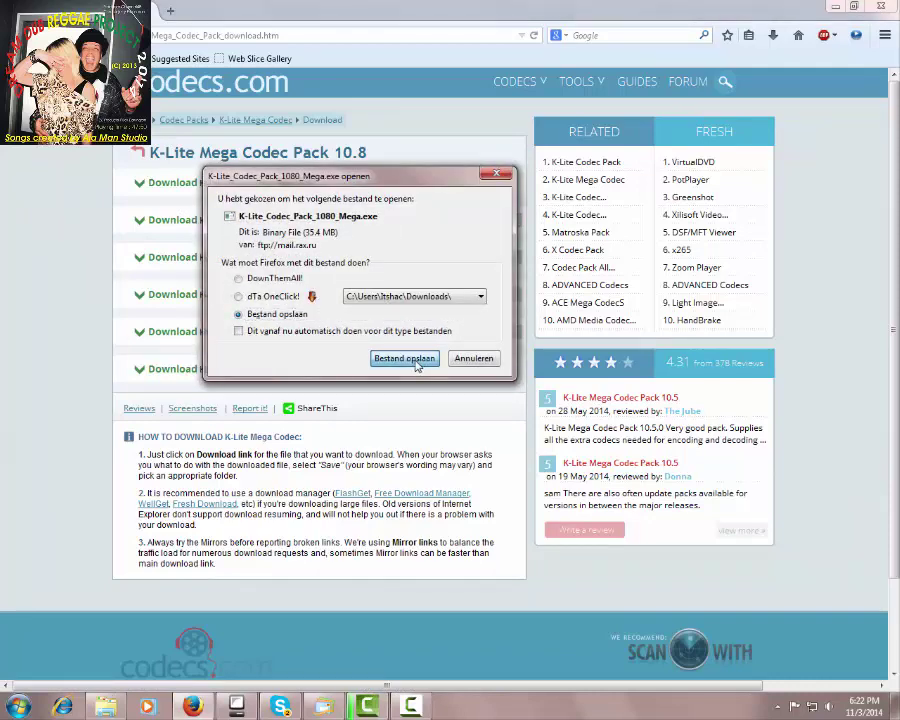
pyautogui.click(418, 362)
pyautogui.click(219, 368)
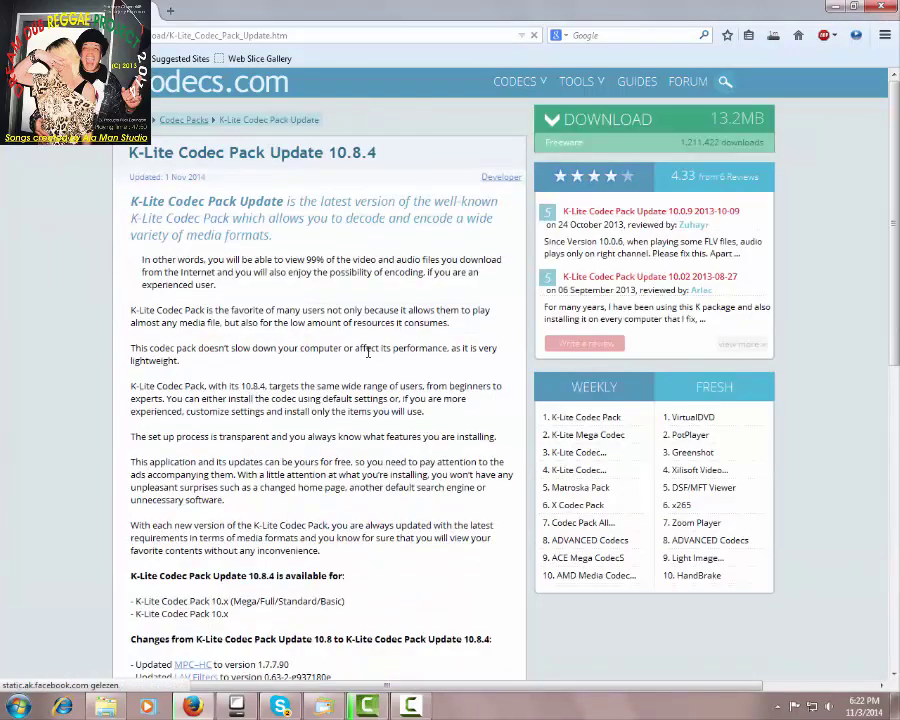
pyautogui.click(581, 124)
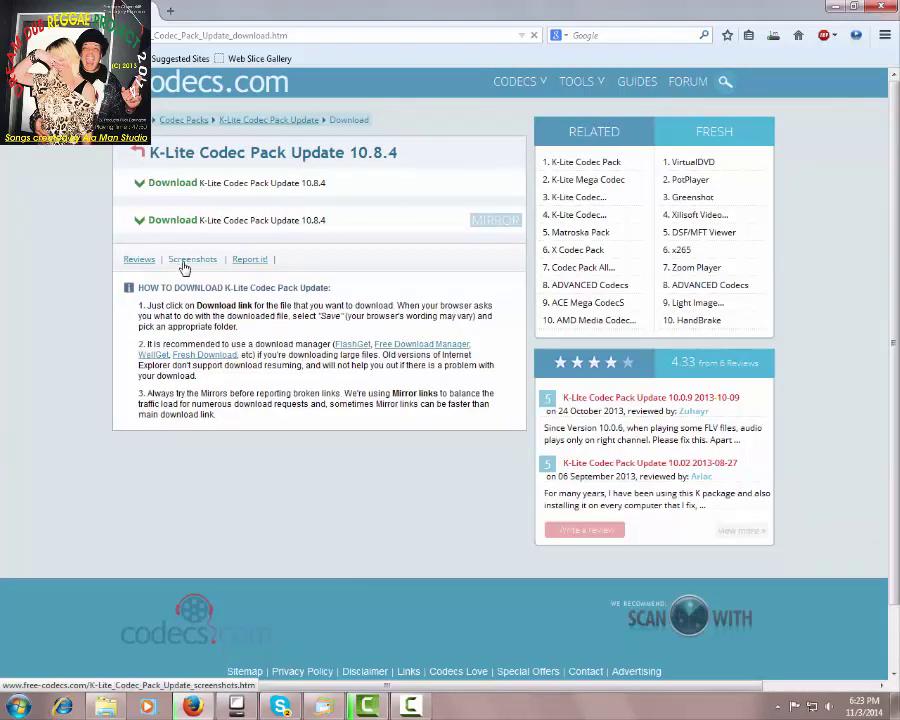
pyautogui.click(176, 188)
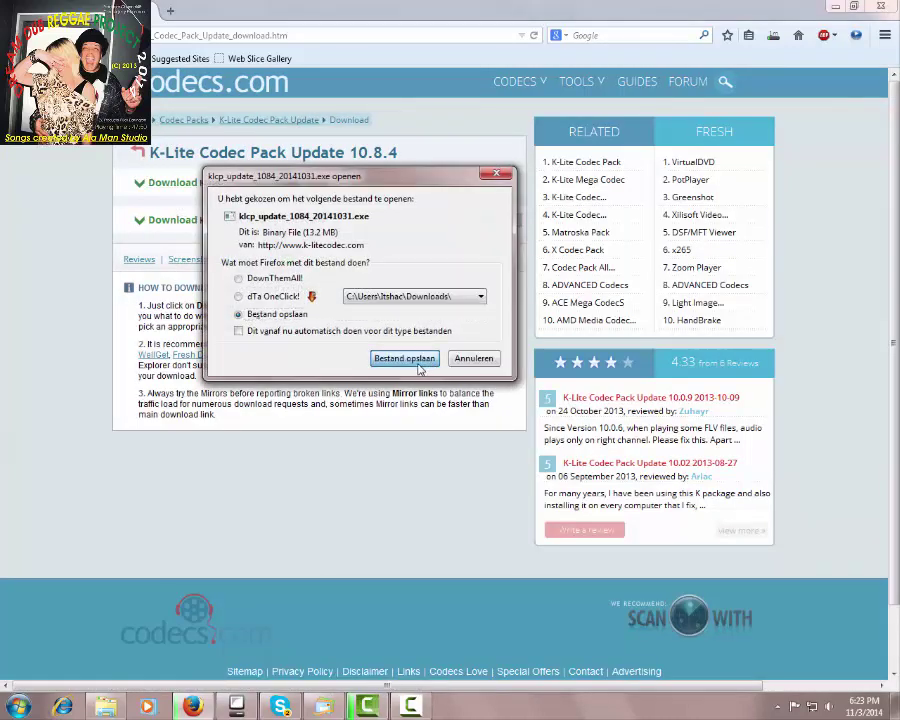
pyautogui.press('Return')
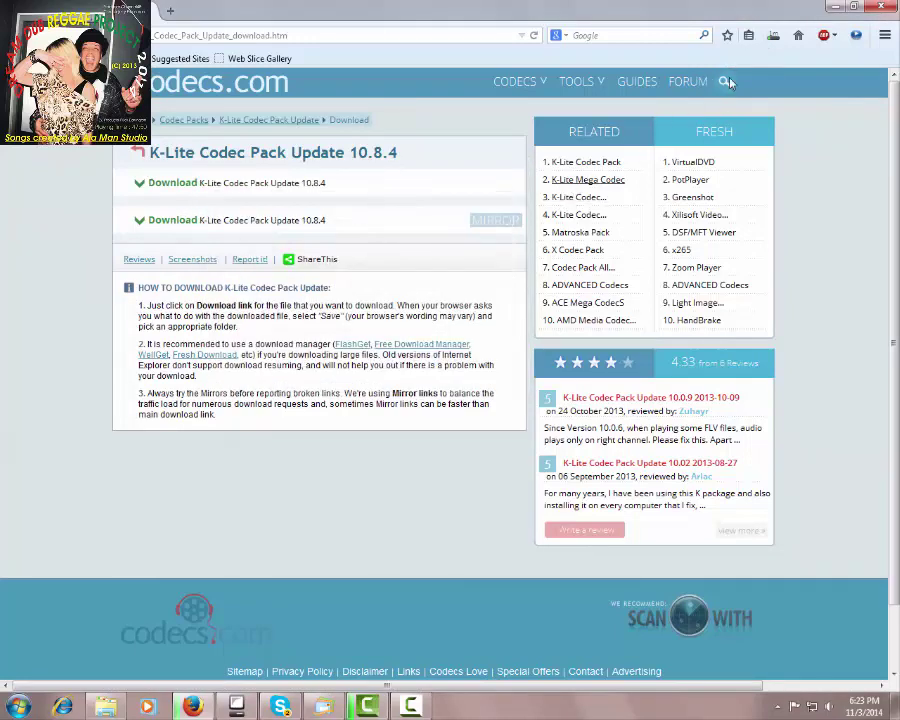
# Check the progress of both codec pack downloads and minimize the browser window.
pyautogui.click(772, 36)
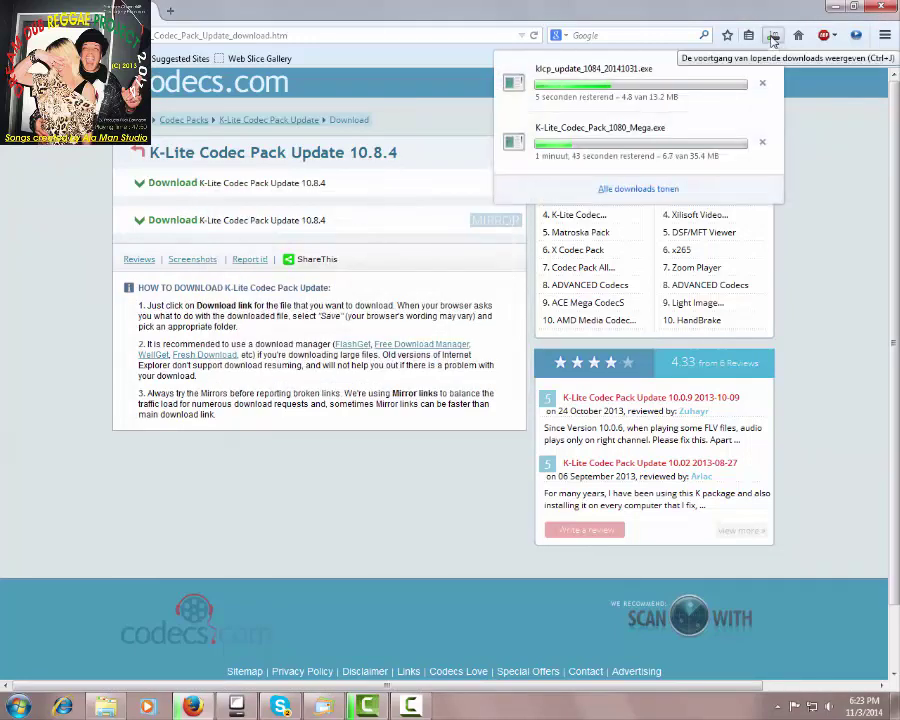
pyautogui.click(408, 707)
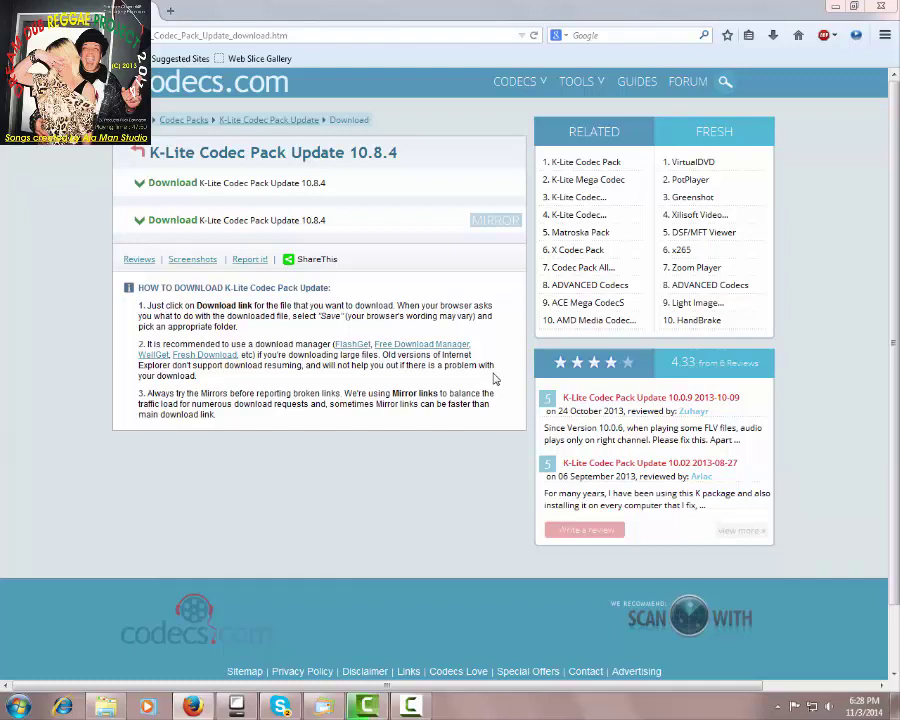
pyautogui.click(836, 8)
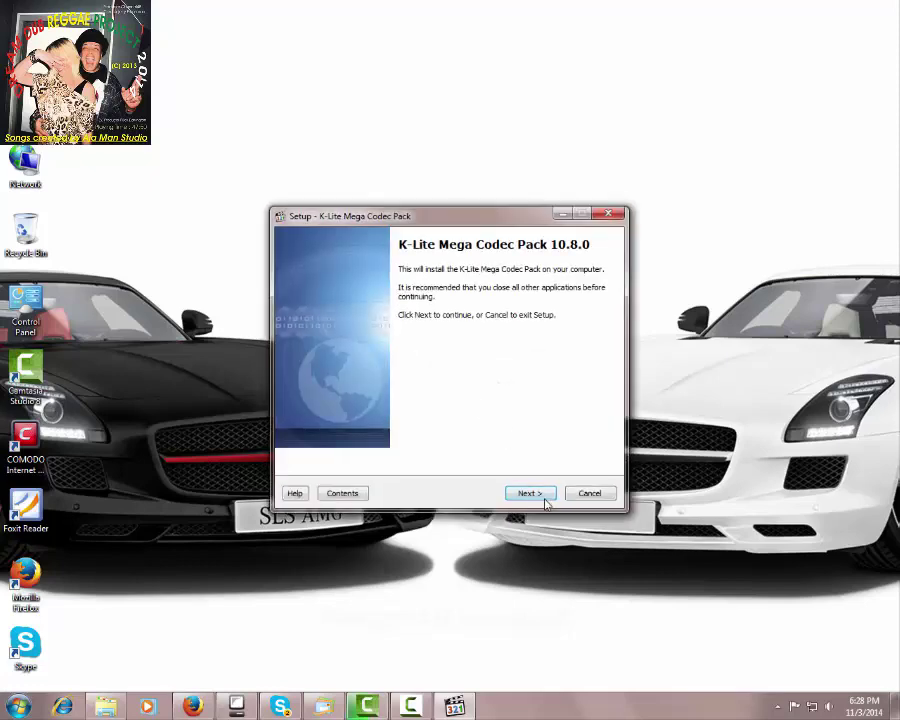
# Choose Advanced mode in the K-Lite Mega Codec Pack setup and accept the destination folder C:\Program Files\K-Lite Codec Pack.
pyautogui.click(530, 493)
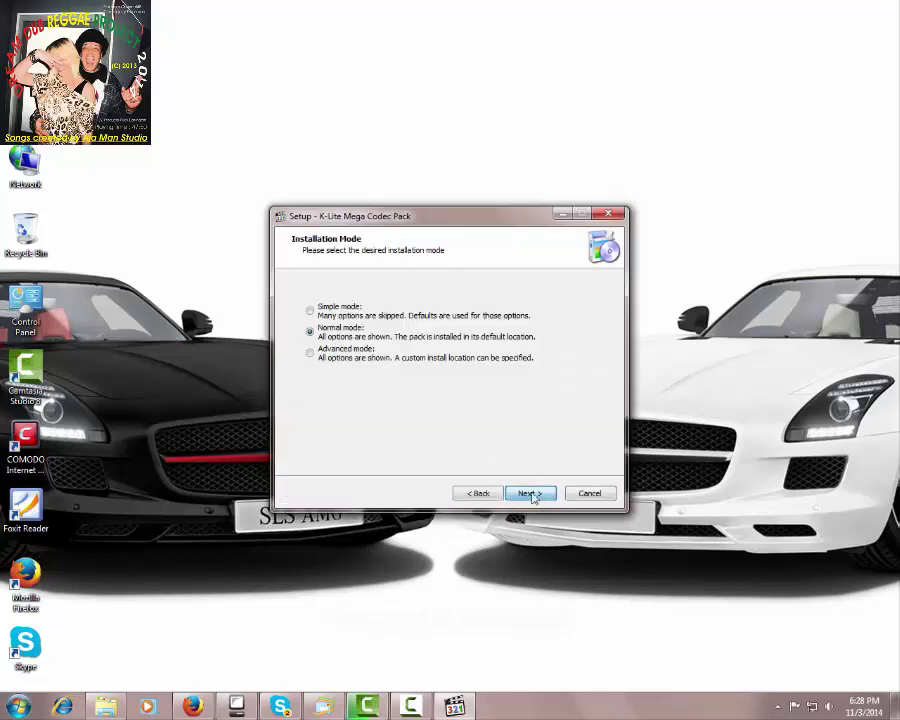
pyautogui.click(368, 358)
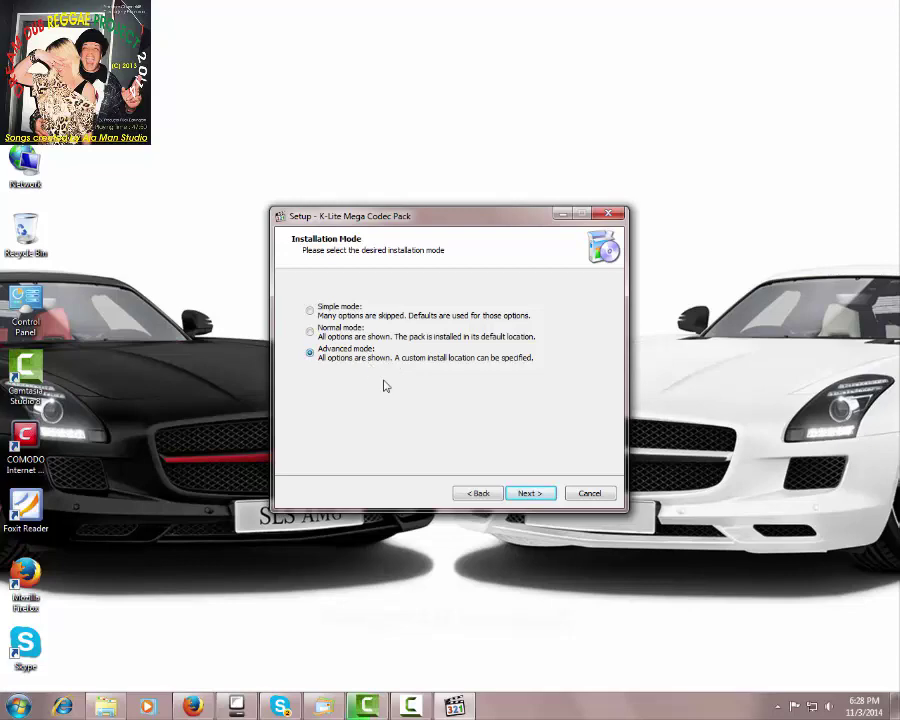
pyautogui.click(543, 497)
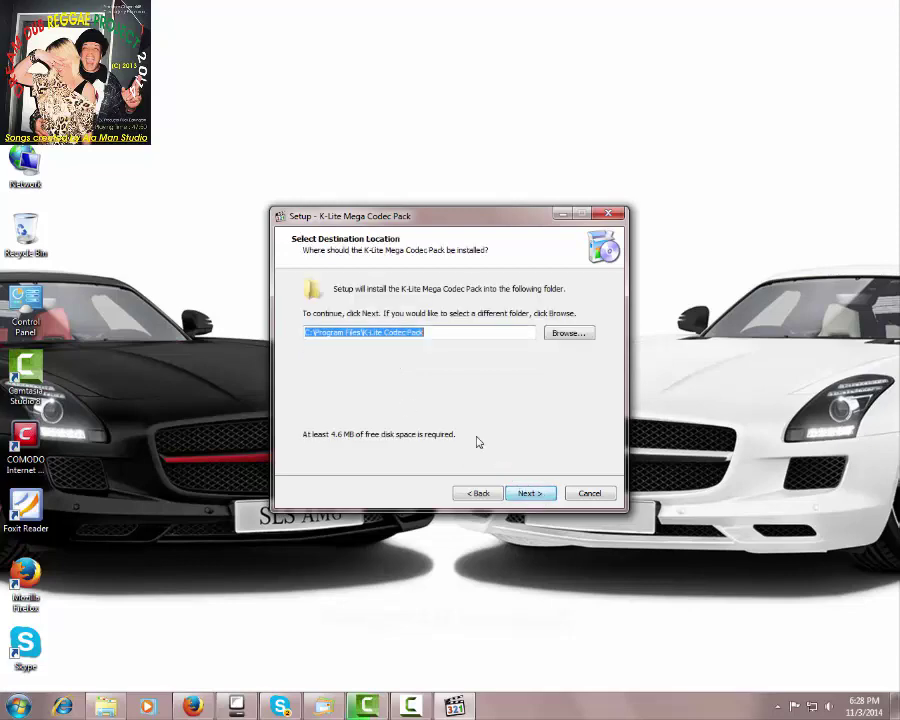
pyautogui.click(526, 494)
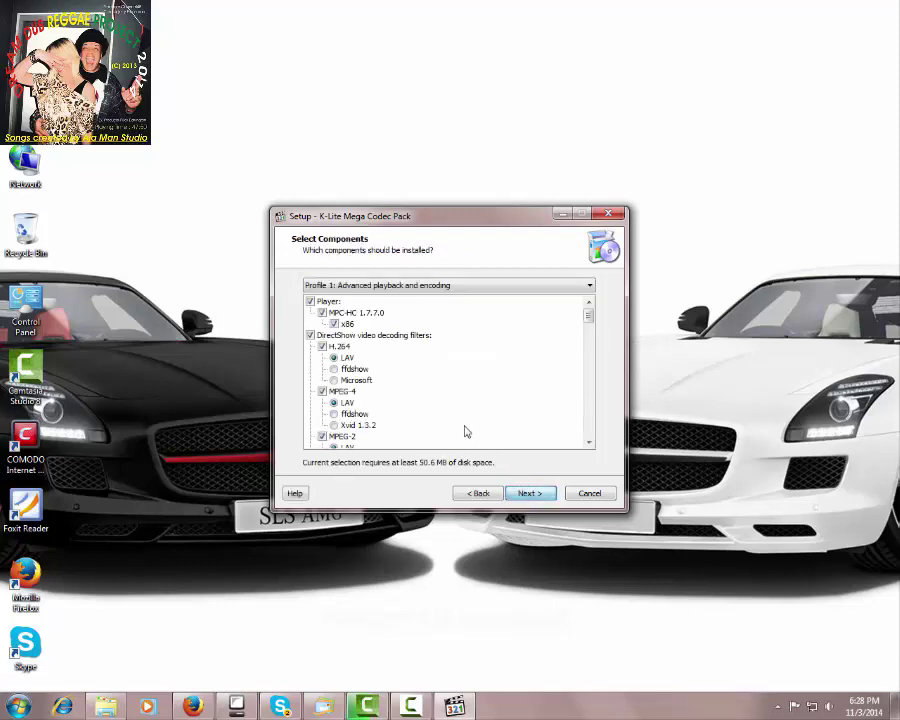
# Select the component set Profile 10: Lots of stuff (without player) for the installation.
pyautogui.click(424, 287)
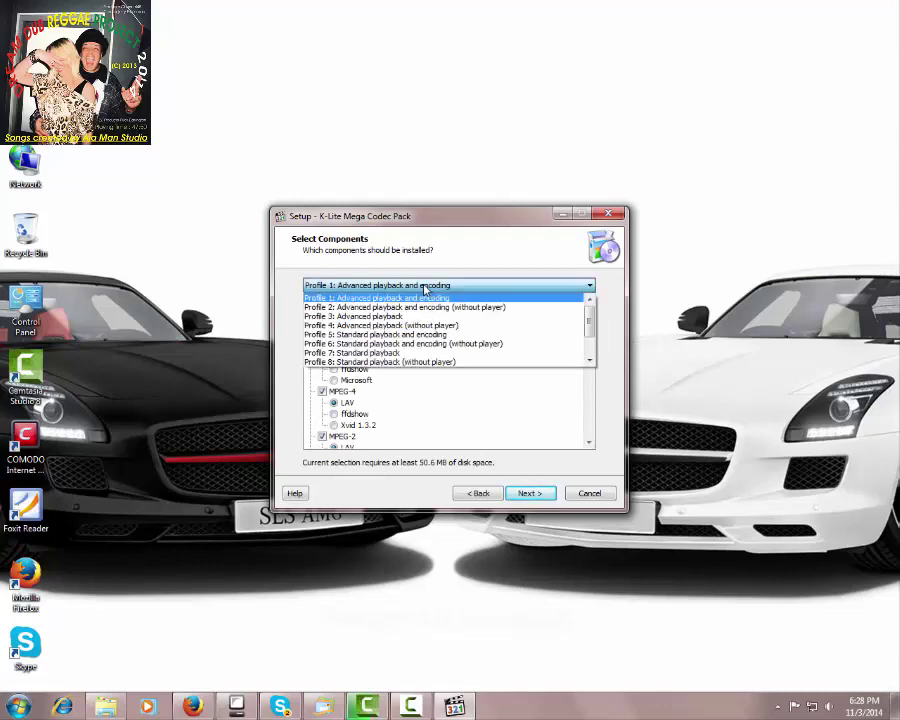
pyautogui.click(476, 366)
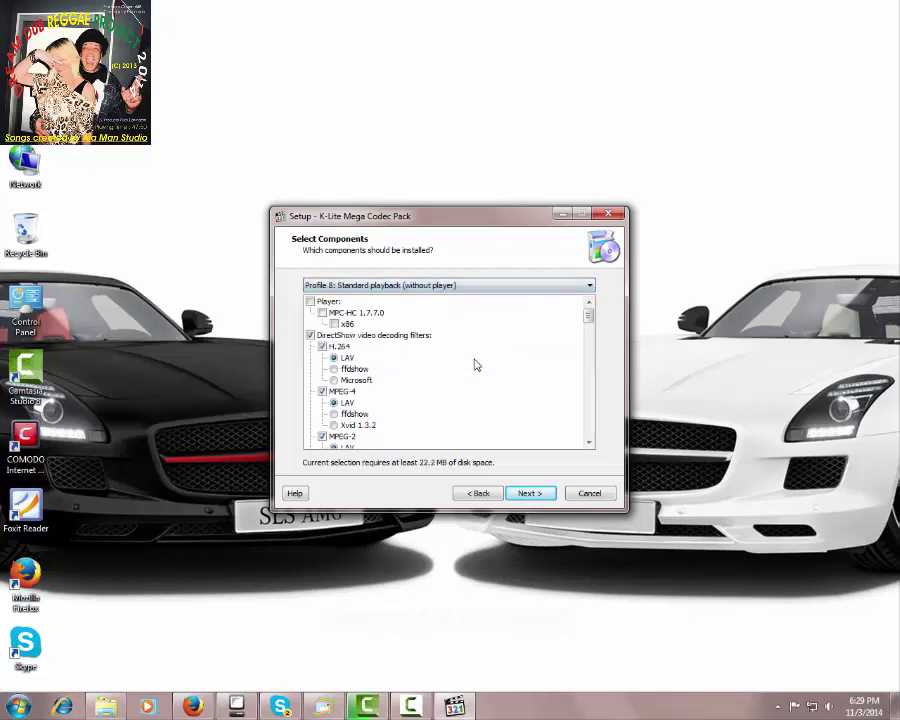
pyautogui.click(450, 287)
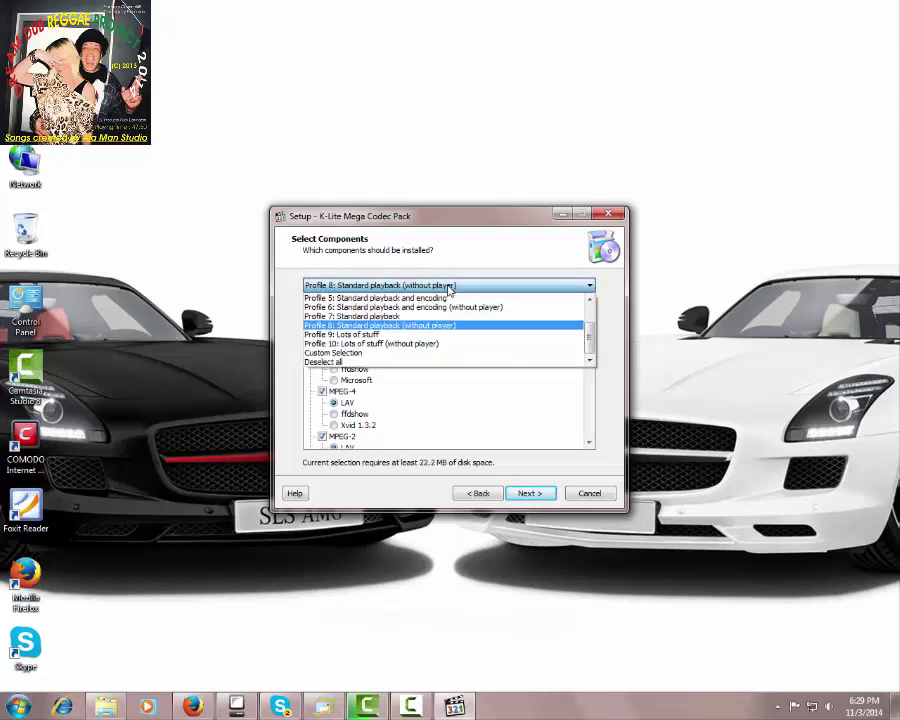
pyautogui.click(439, 345)
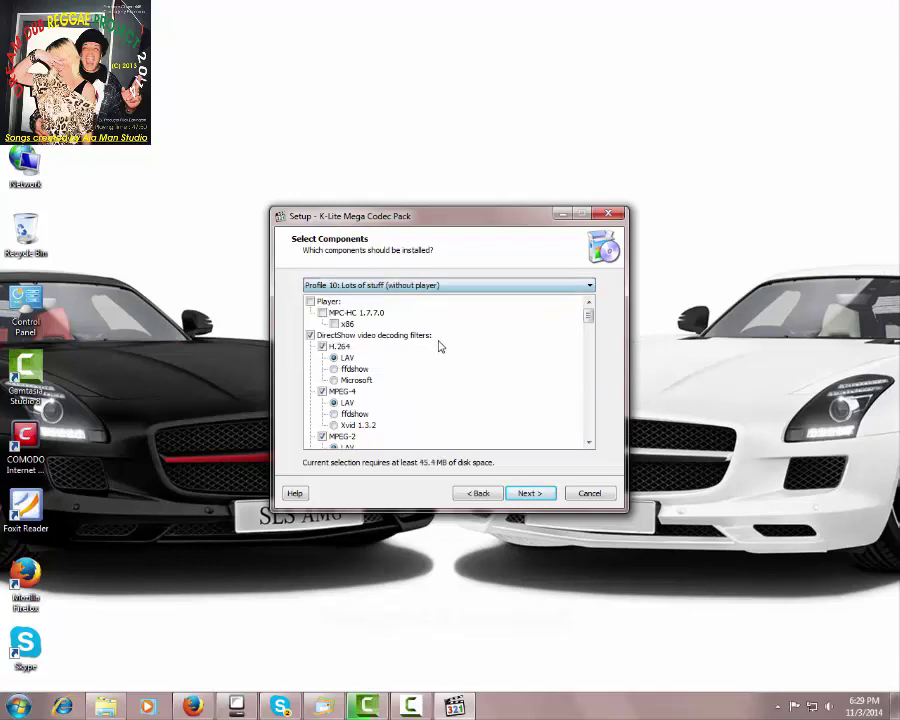
pyautogui.click(531, 494)
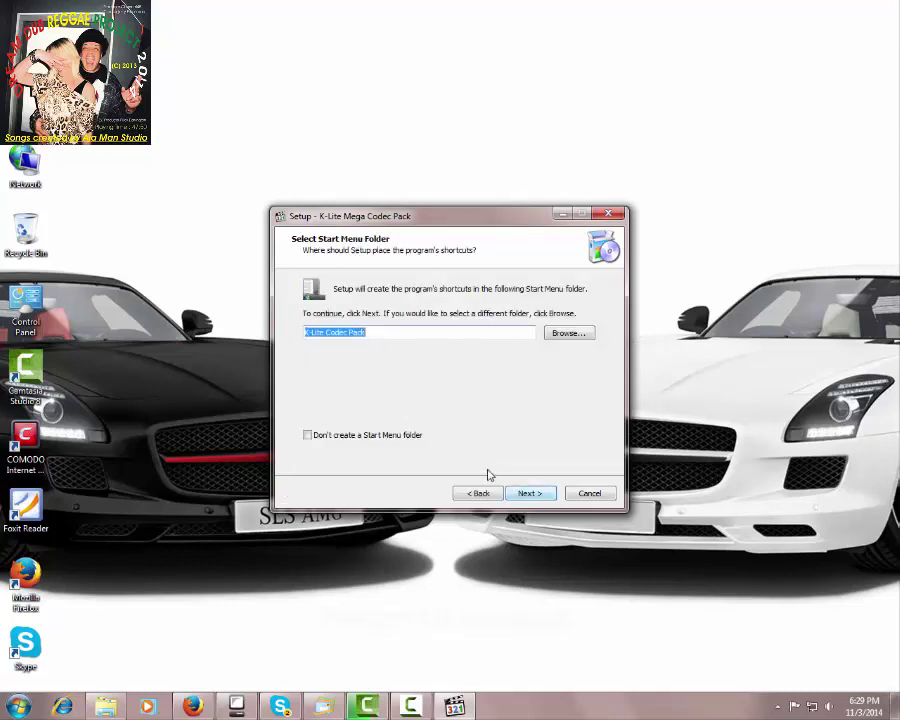
# Accept the default Start Menu folder and additional options, keeping the decoding method on Use software decoding.
pyautogui.click(531, 494)
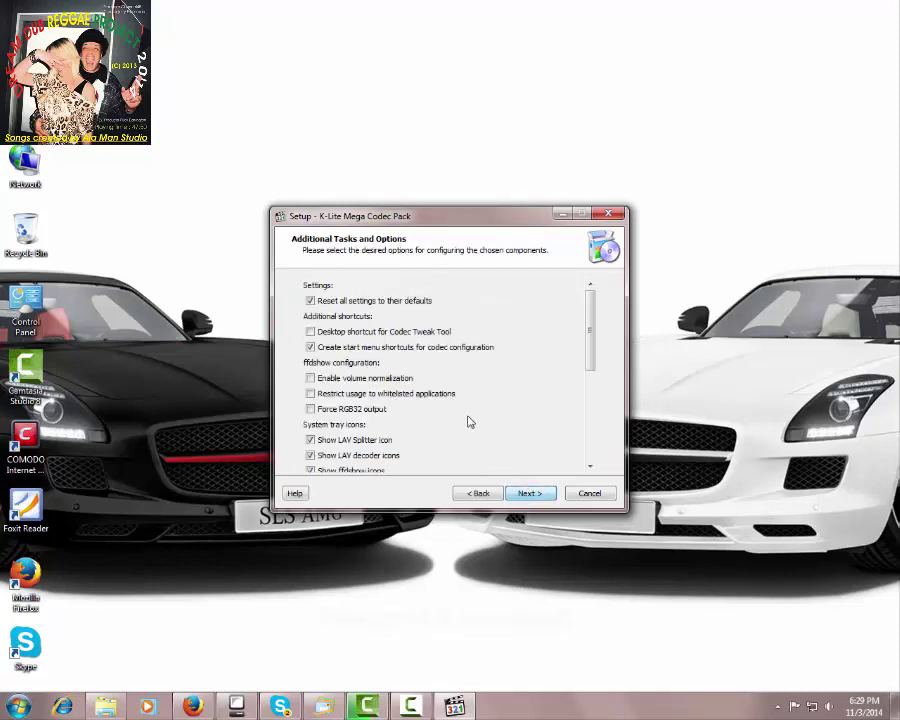
pyautogui.click(531, 494)
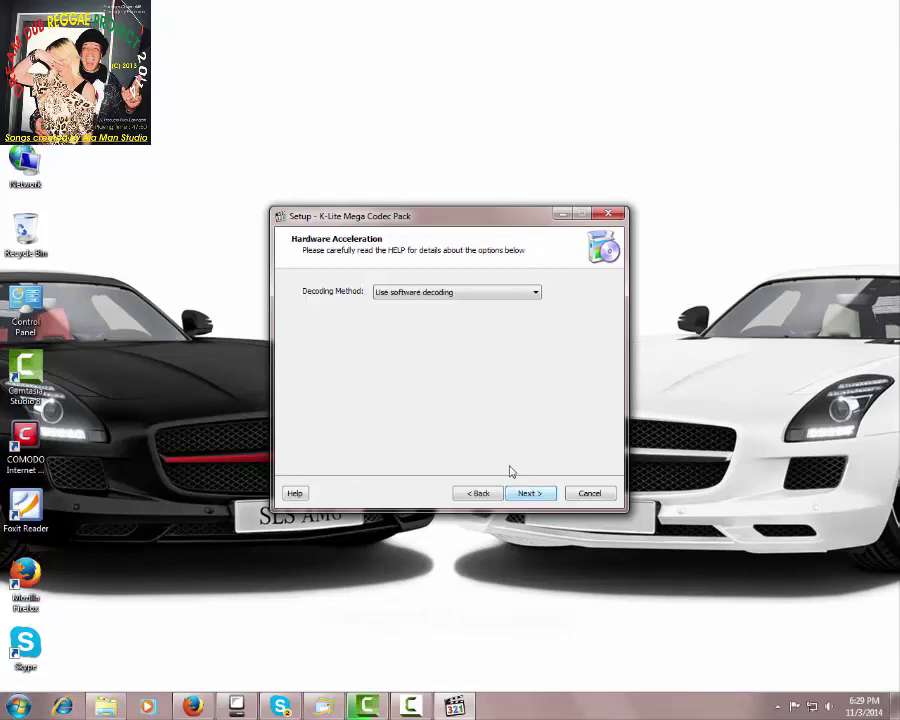
pyautogui.click(473, 294)
pyautogui.click(557, 291)
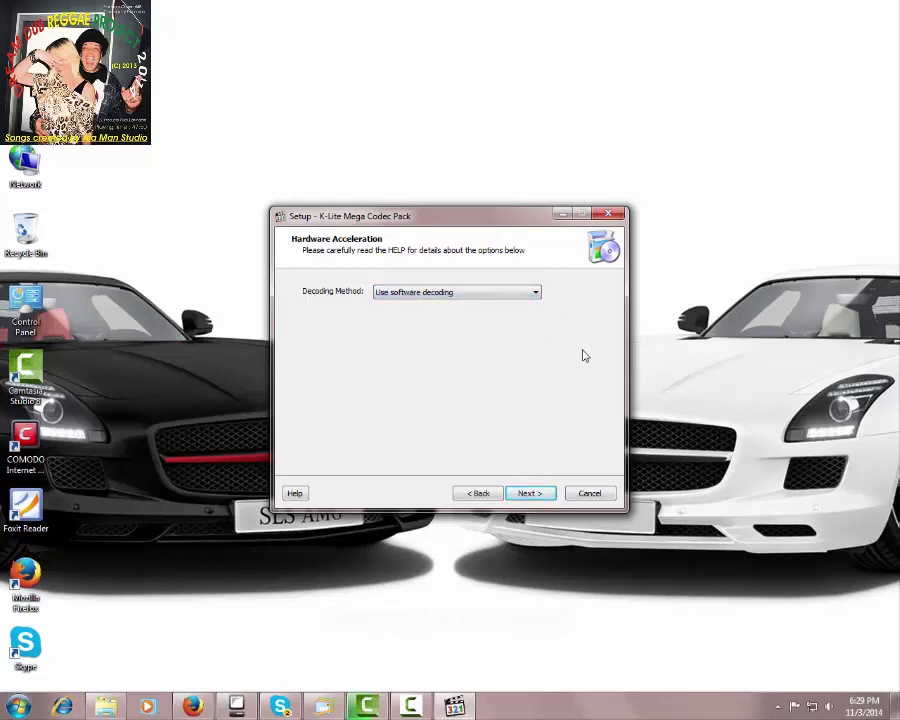
pyautogui.click(528, 493)
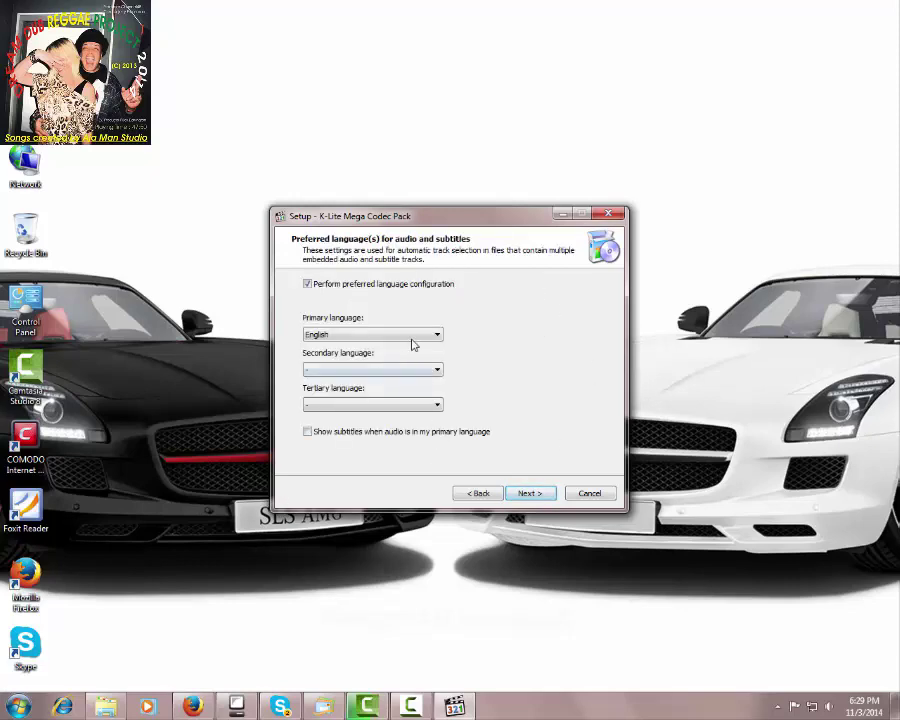
# Set the secondary audio and subtitle language to Dutch, leave the tertiary language empty, and accept the language settings.
pyautogui.click(424, 371)
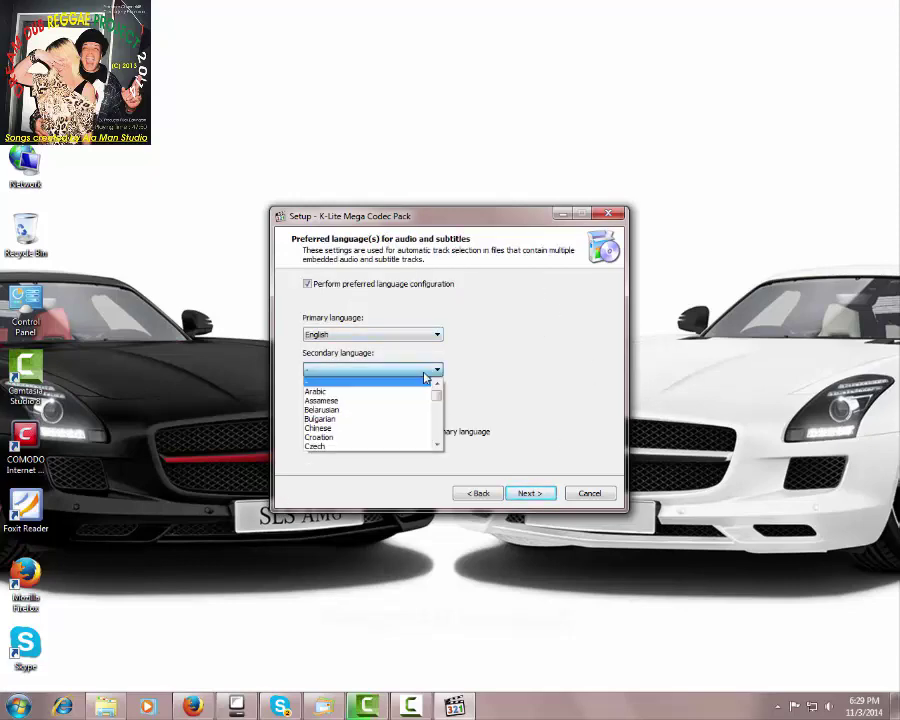
pyautogui.click(424, 373)
pyautogui.click(430, 373)
pyautogui.scroll(-1, 440, 403)
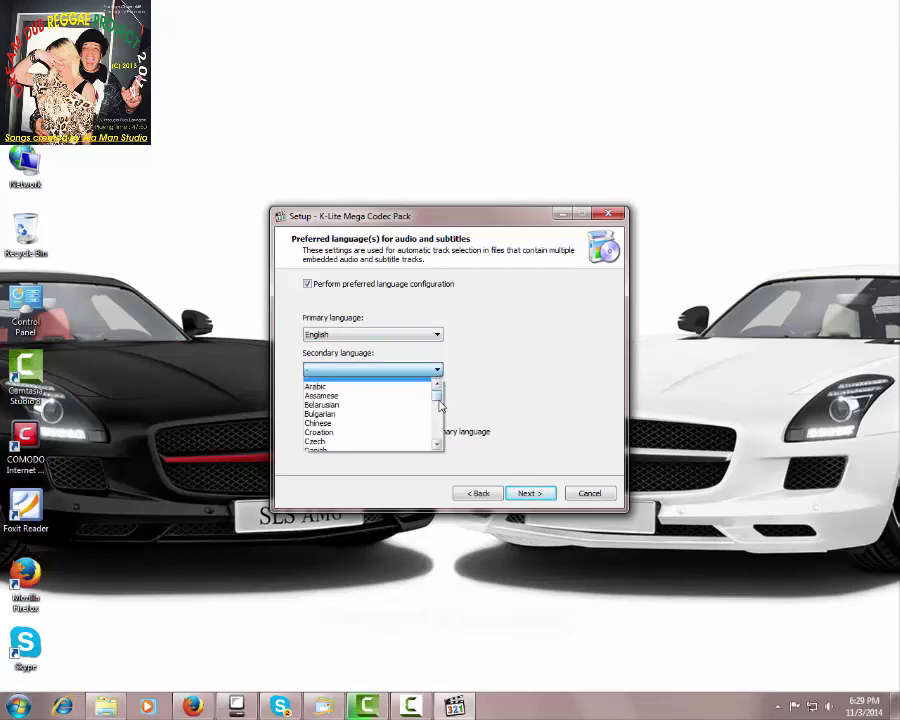
pyautogui.scroll(-2, 440, 403)
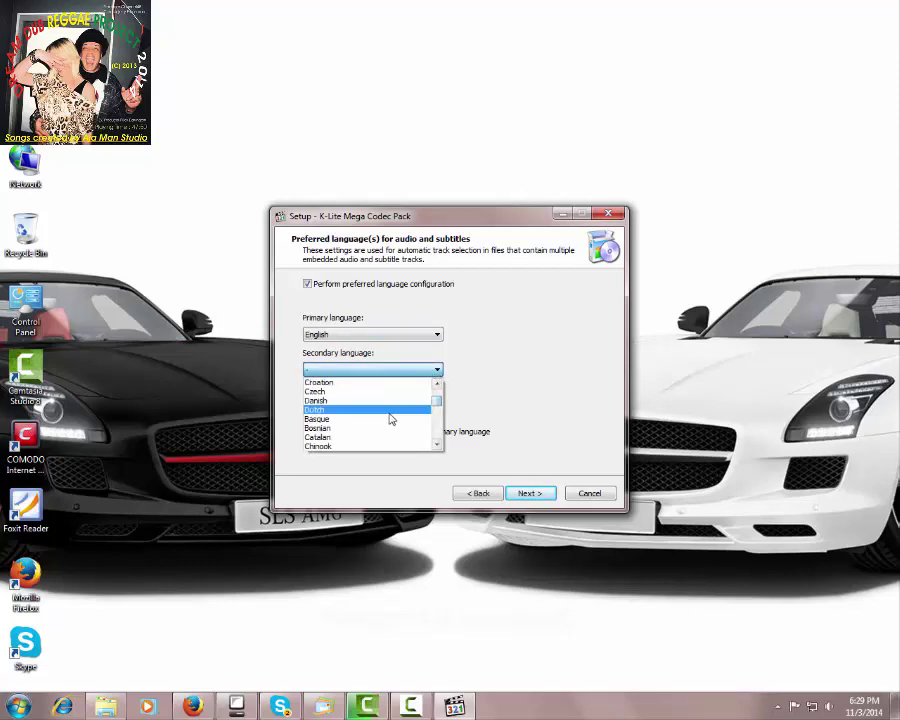
pyautogui.click(390, 410)
pyautogui.click(437, 405)
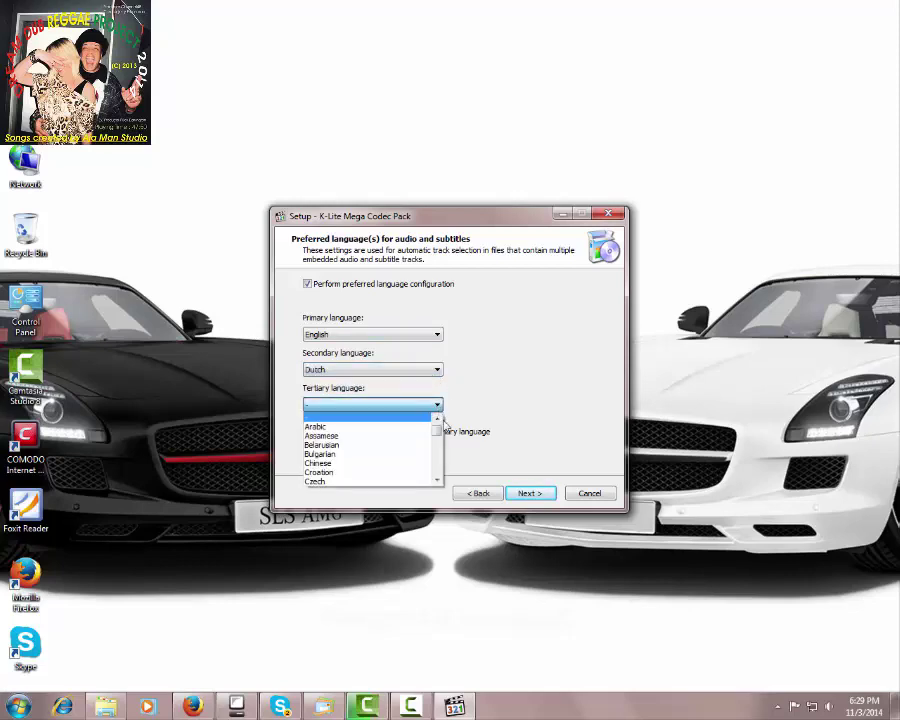
pyautogui.moveTo(438, 434); pyautogui.dragTo(440, 440)
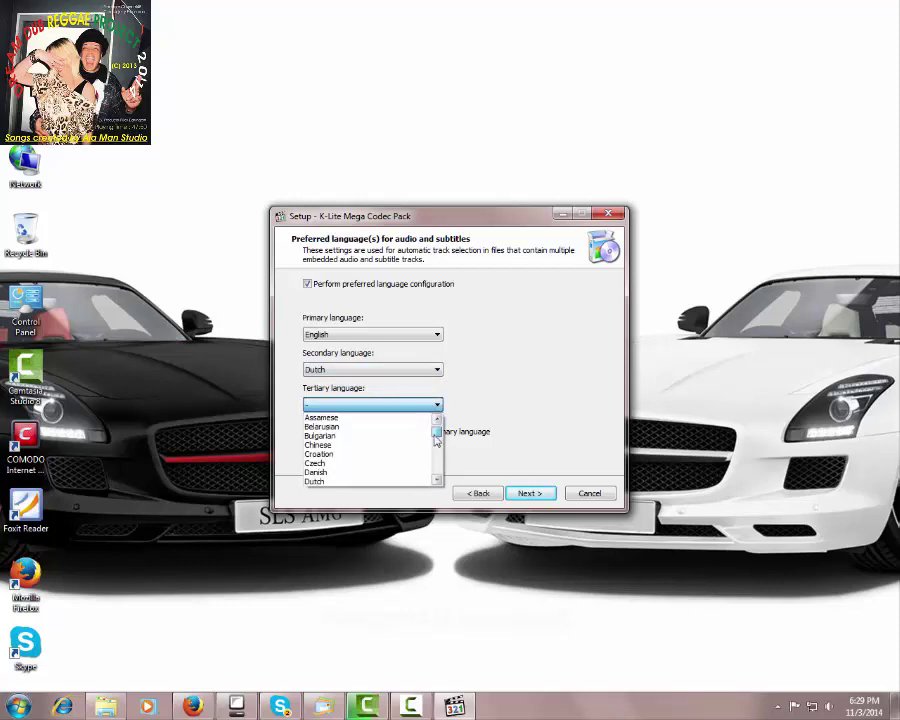
pyautogui.click(483, 451)
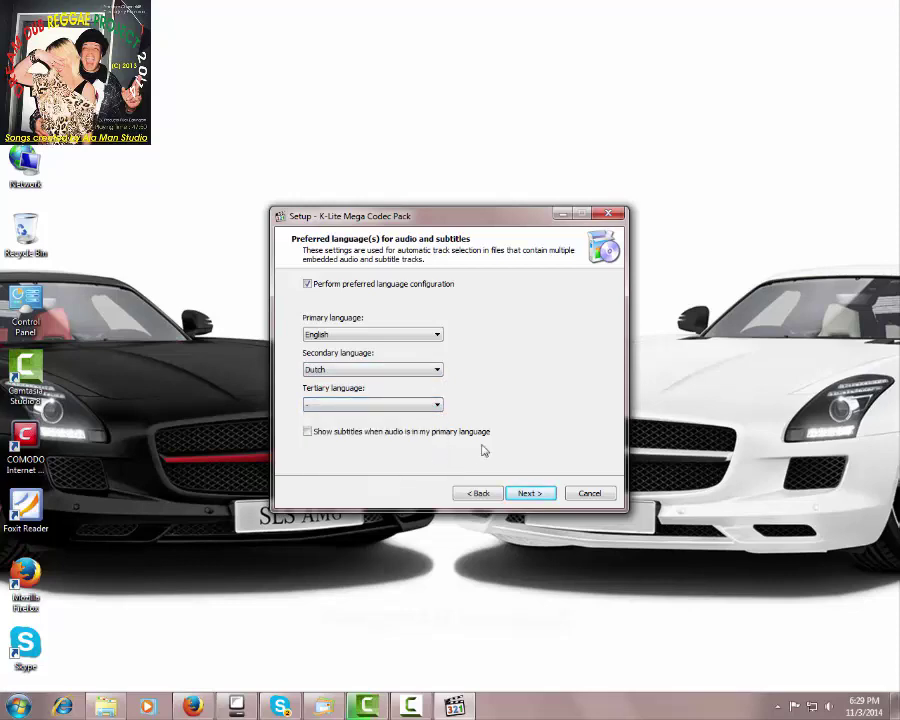
pyautogui.click(530, 494)
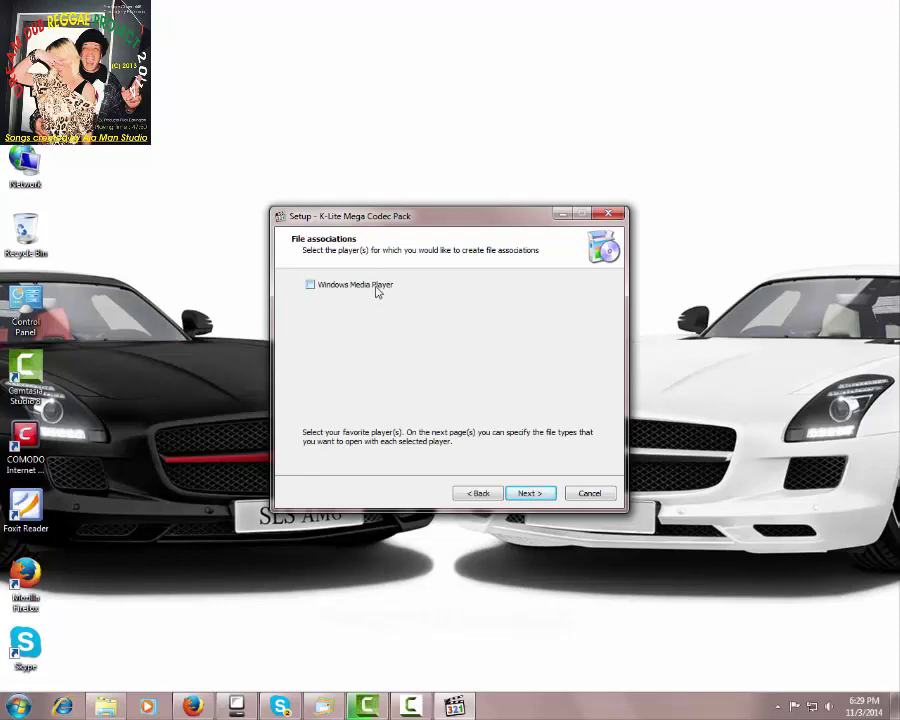
# Accept the default file associations, Stereo audio output with pass-through disabled, and preselected thumbnail file extensions.
pyautogui.click(531, 494)
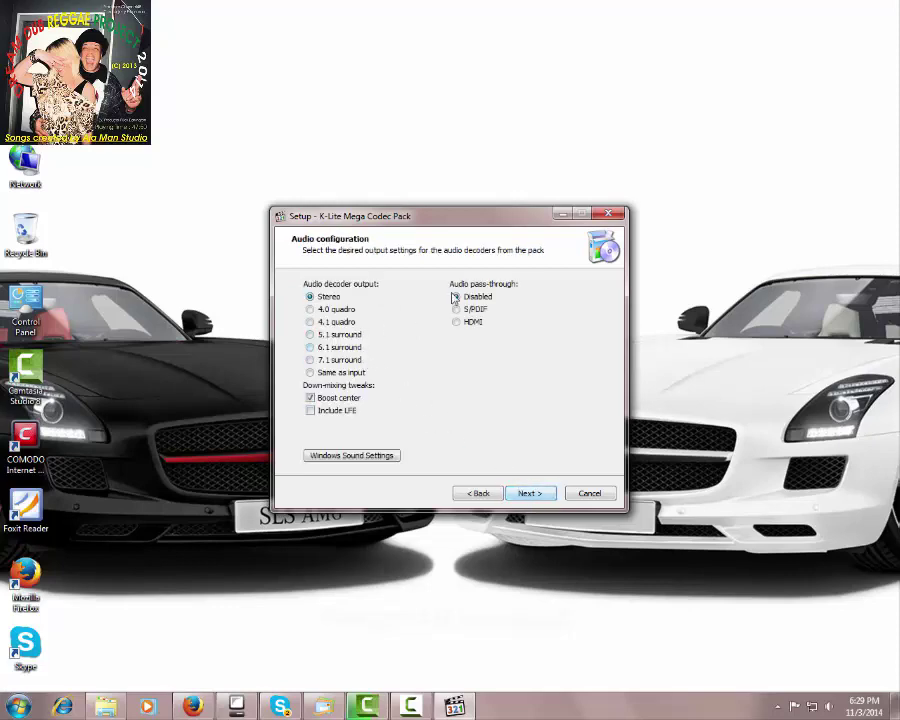
pyautogui.click(531, 494)
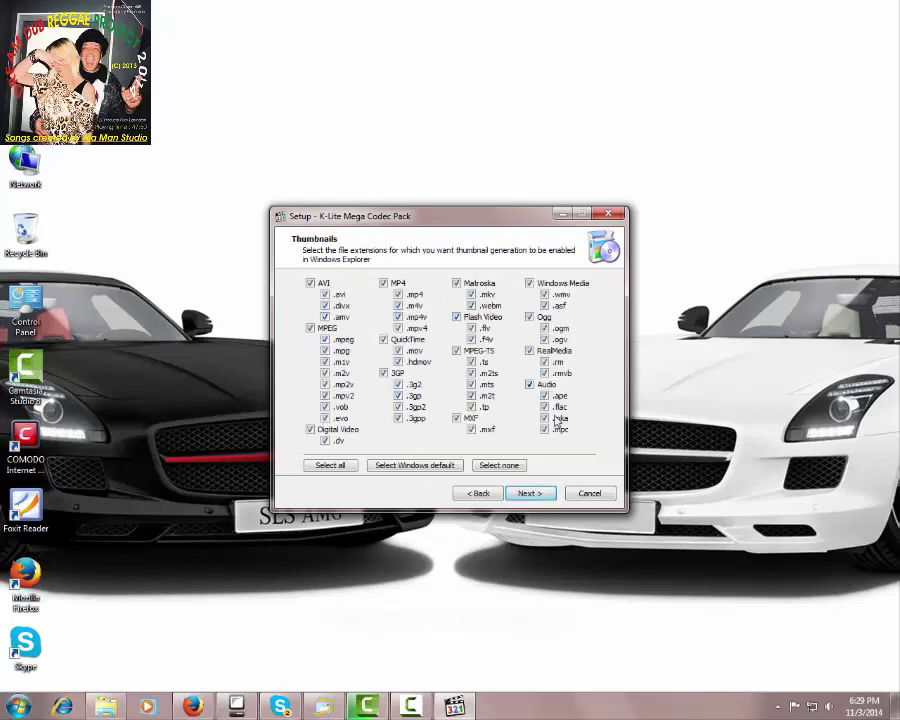
pyautogui.click(530, 493)
# Decline the free additional software offers and complete the K-Lite Mega Codec Pack installation without running Codec Tweak Tool.
pyautogui.click(330, 458)
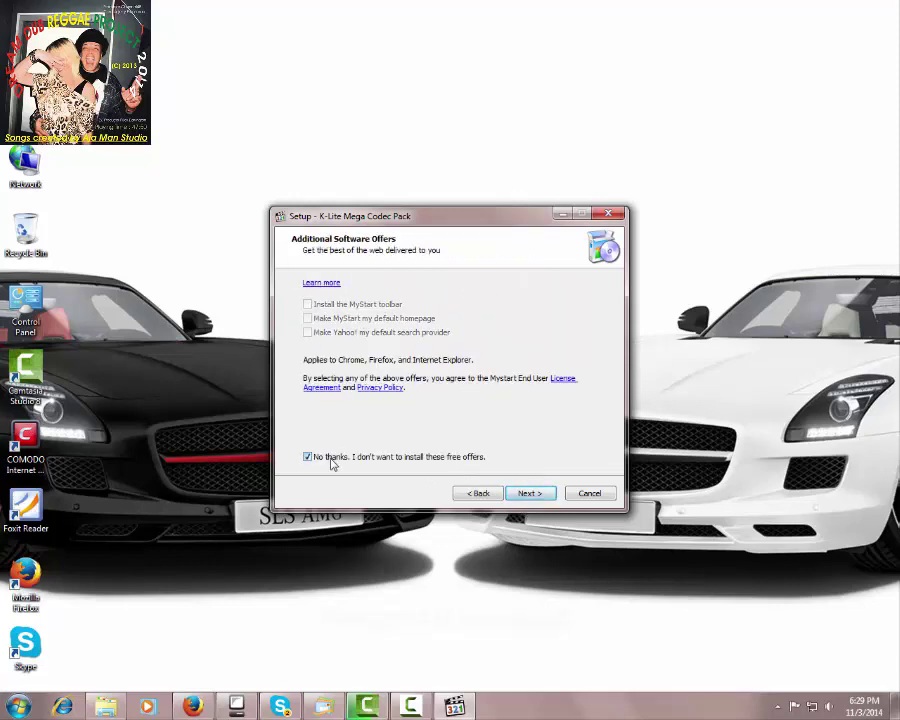
pyautogui.click(528, 493)
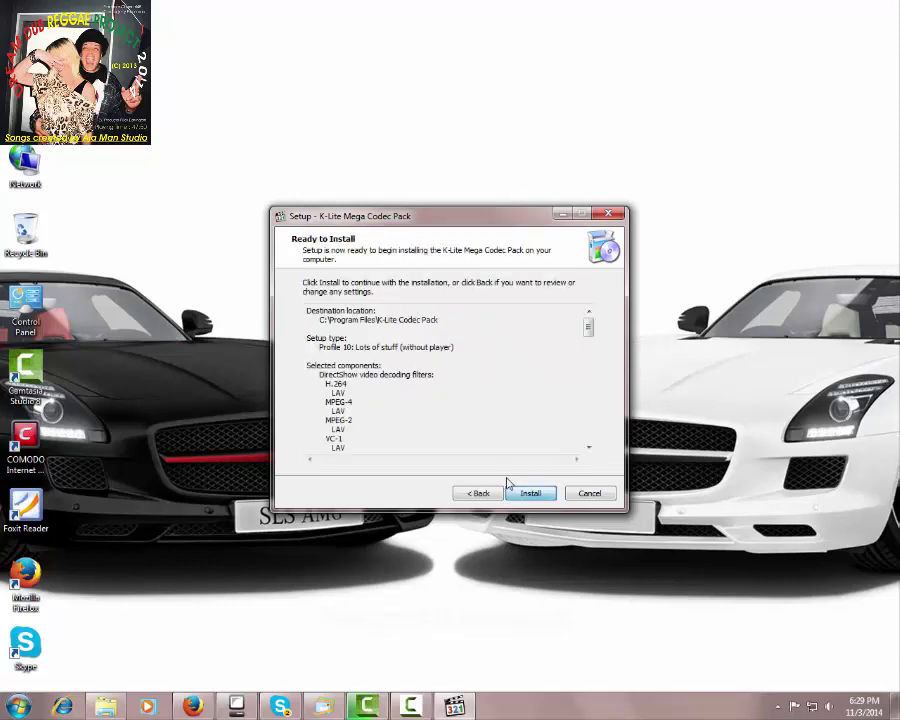
pyautogui.click(535, 493)
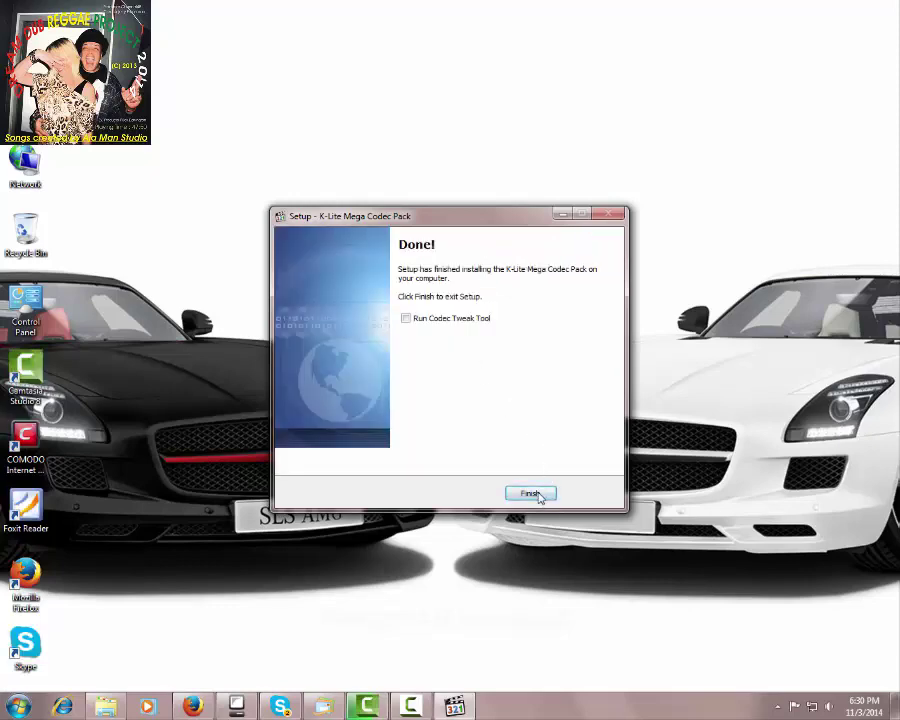
pyautogui.click(530, 494)
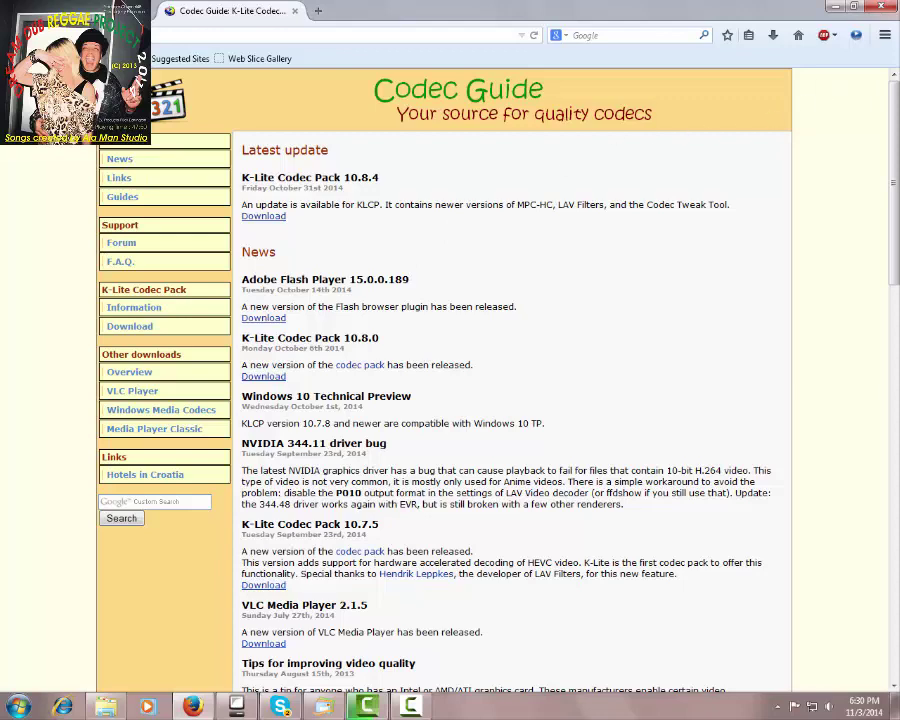
pyautogui.click(880, 8)
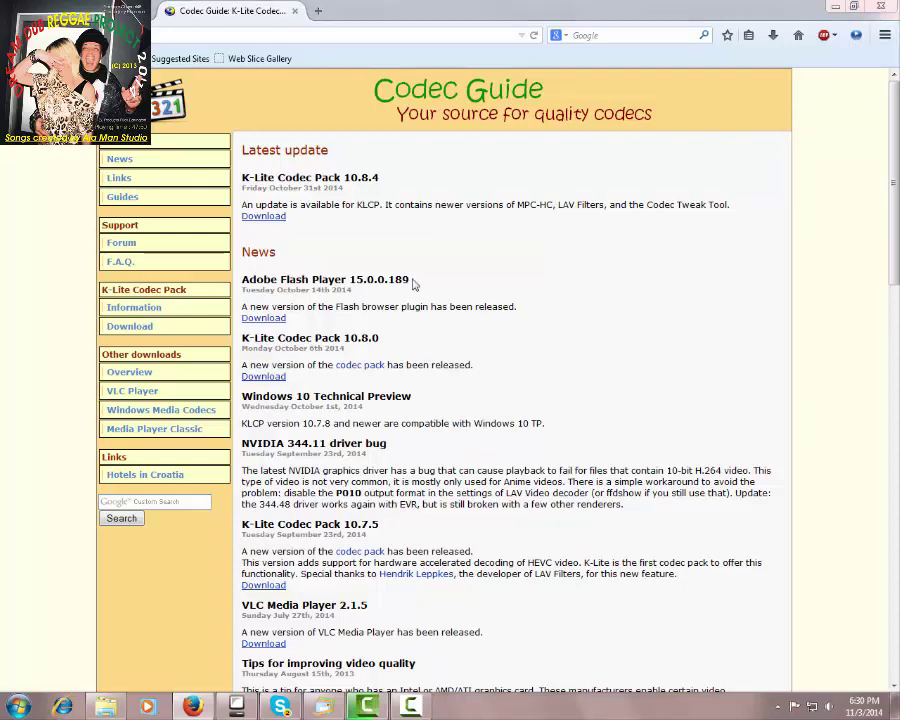
# Run klcp_update_1084_20141031 from the Downloads folder and grant it unlimited access in COMODO.
pyautogui.click(487, 375)
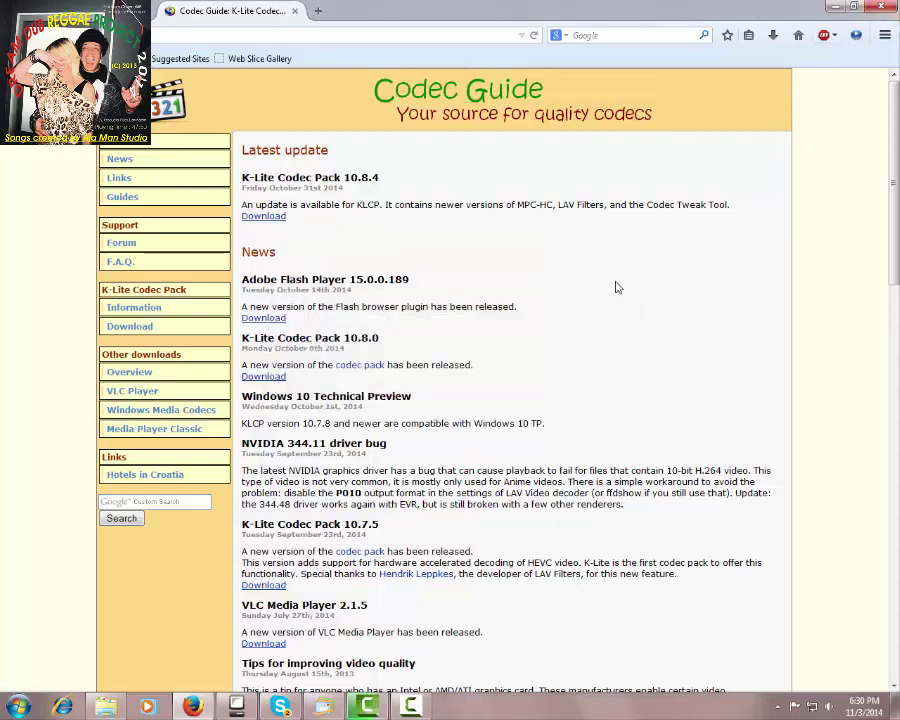
pyautogui.click(838, 7)
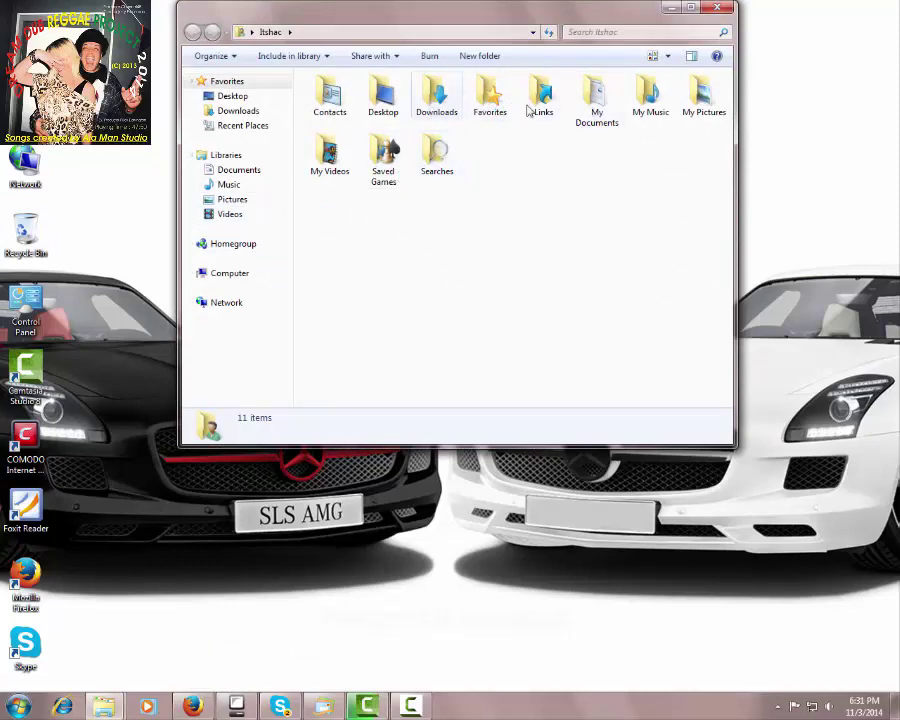
pyautogui.doubleClick(588, 94)
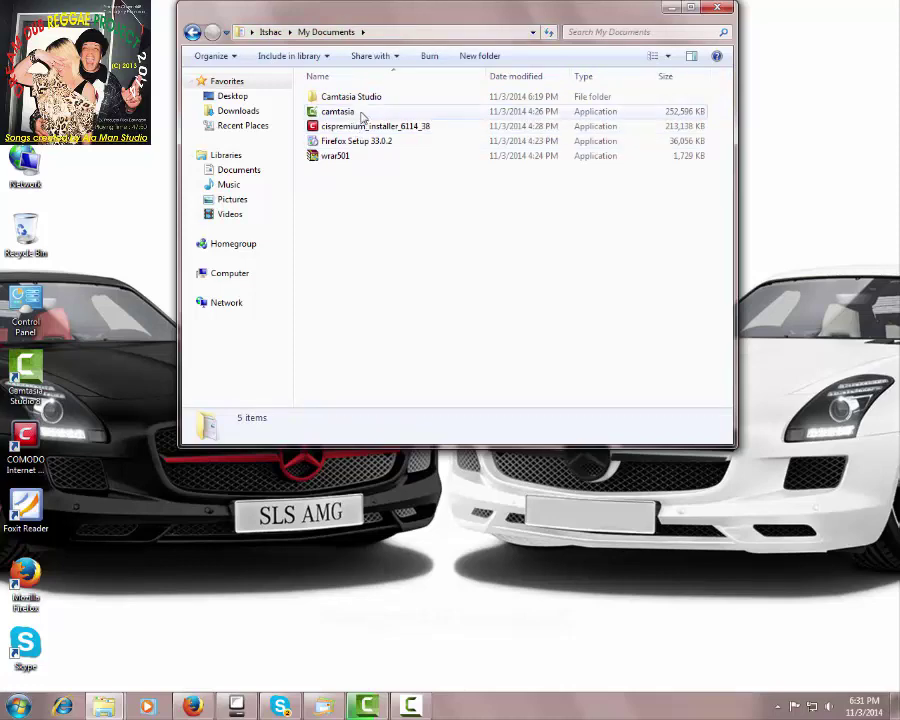
pyautogui.click(238, 111)
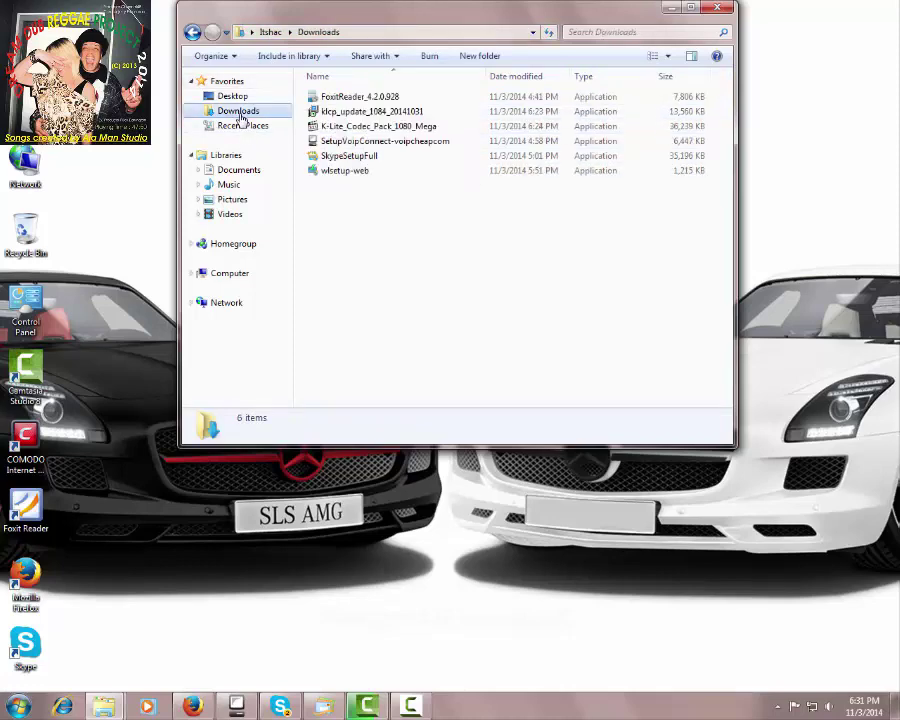
pyautogui.doubleClick(405, 111)
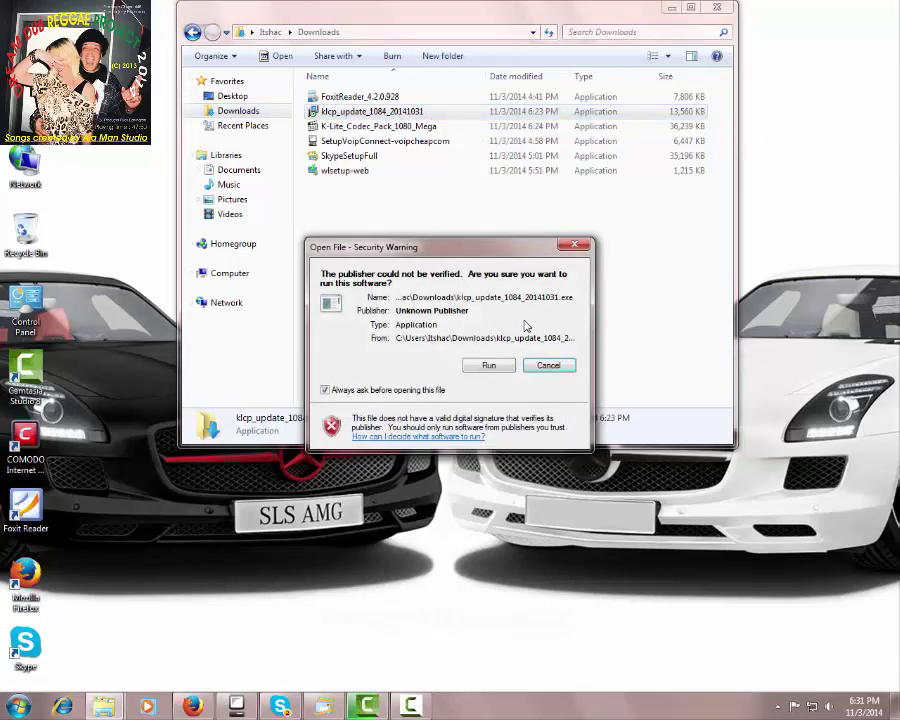
pyautogui.click(489, 366)
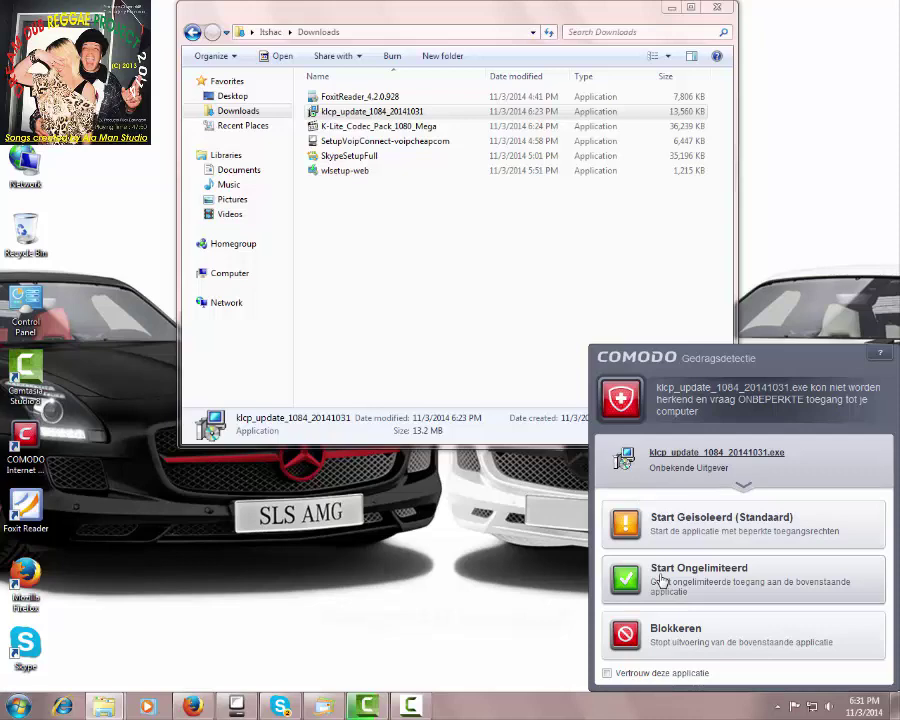
pyautogui.click(663, 581)
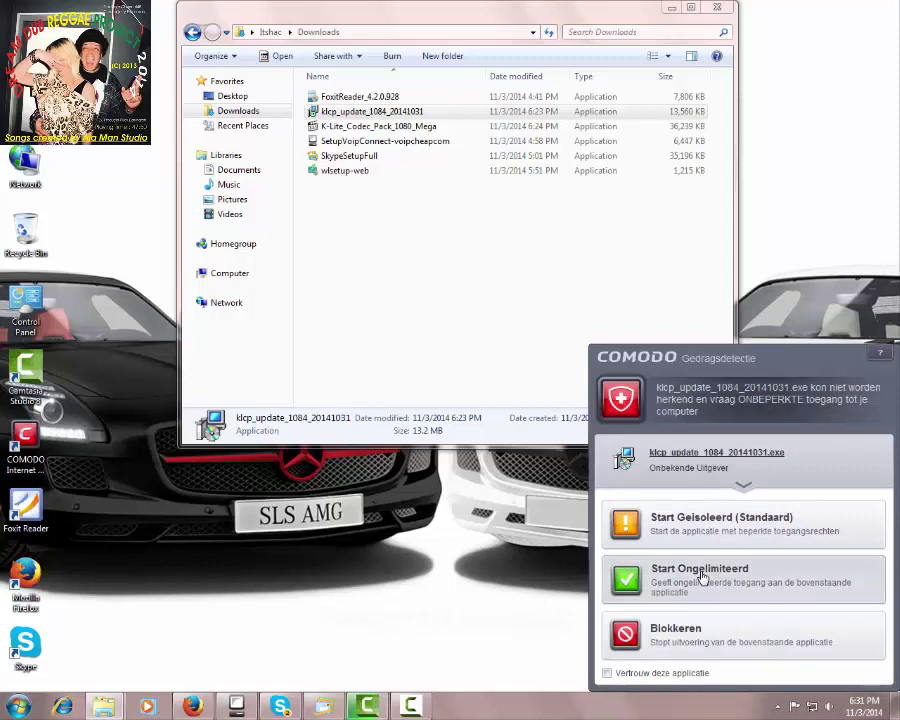
pyautogui.click(703, 577)
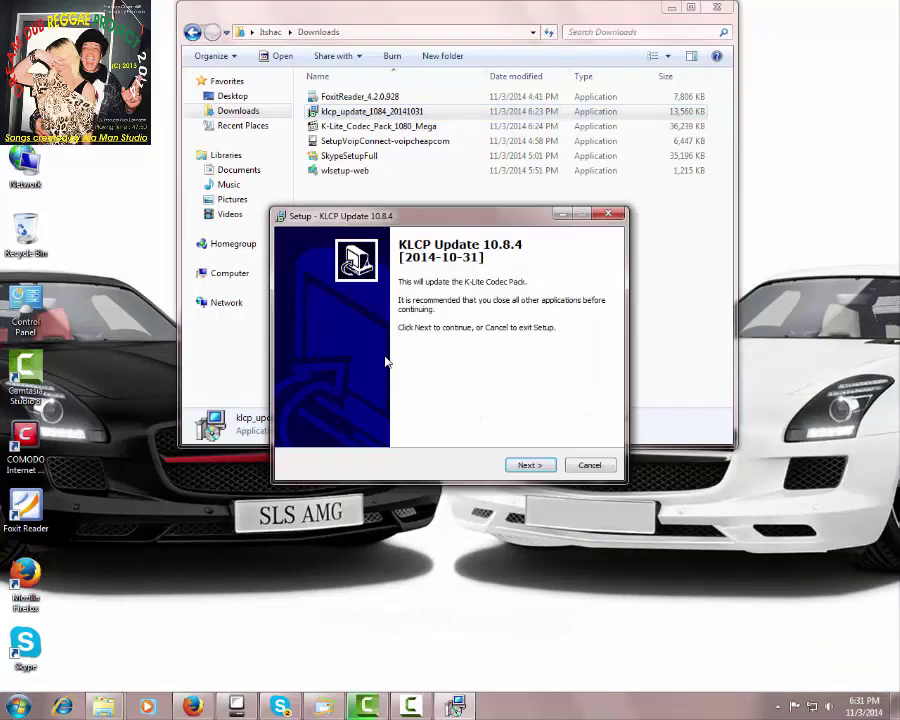
# Install KLCP Update 10.8.4 with all preselected components, including LAV Filters, xy-VSFilter and Codec Tweak Tool.
pyautogui.click(529, 465)
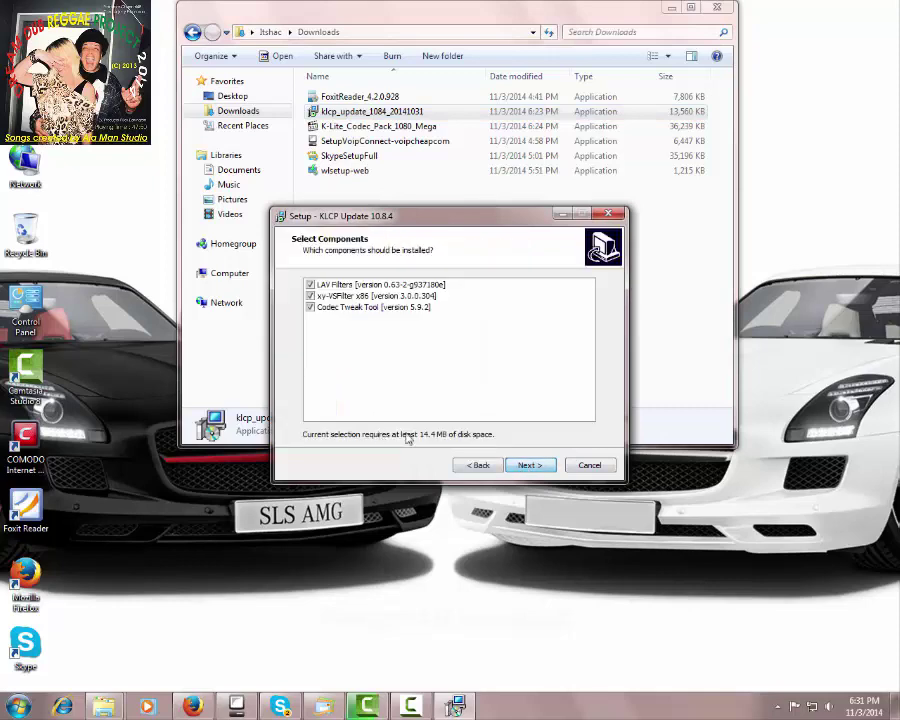
pyautogui.click(529, 466)
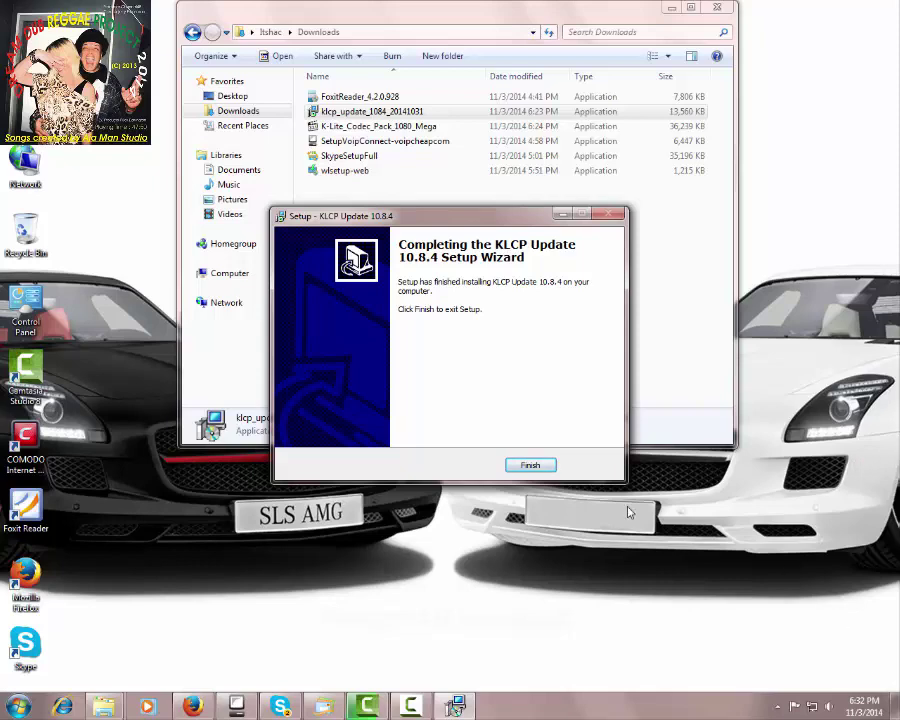
pyautogui.click(530, 466)
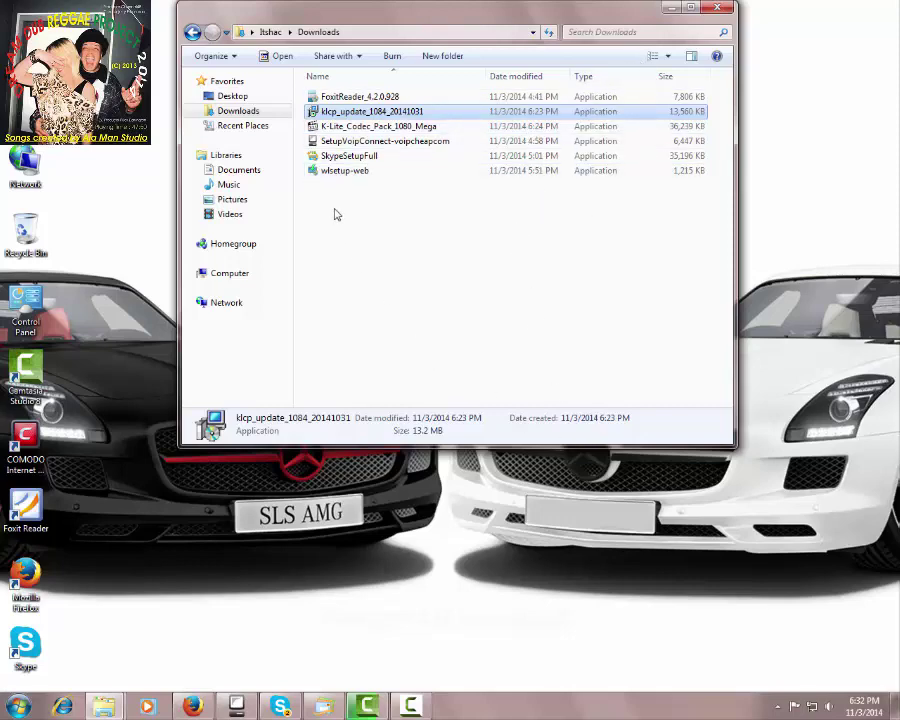
# Switch to Firefox and search Google for "quicktime codec".
pyautogui.click(192, 706)
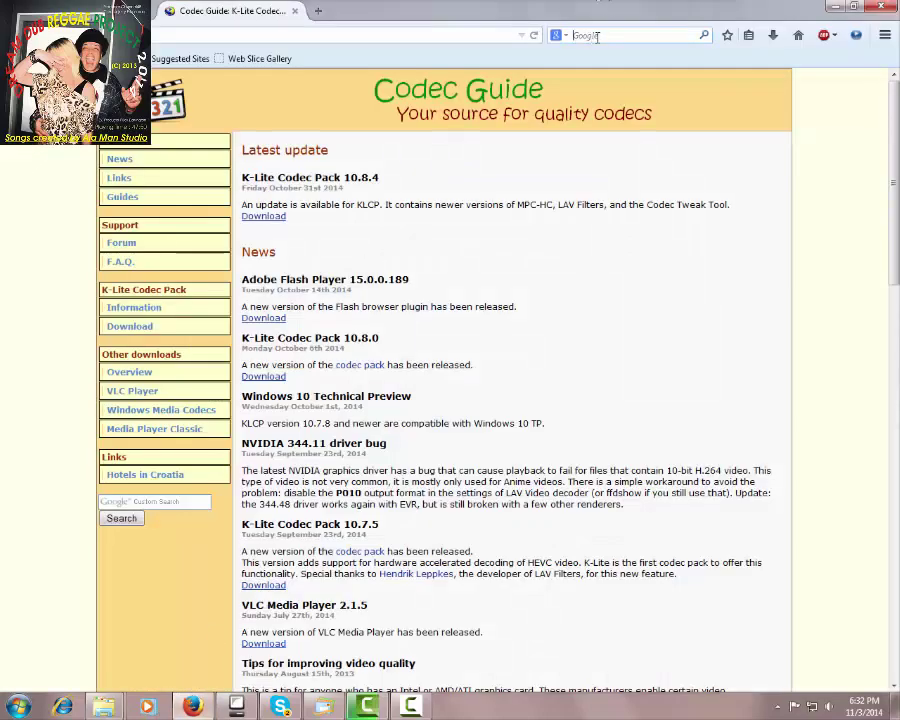
pyautogui.write('quic')
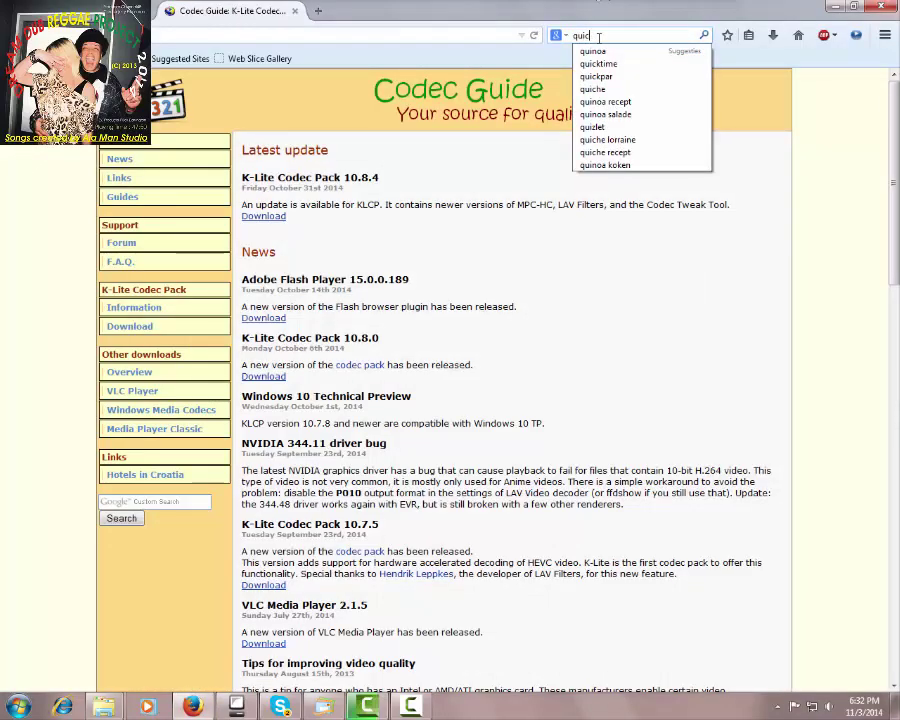
pyautogui.write('ktime co')
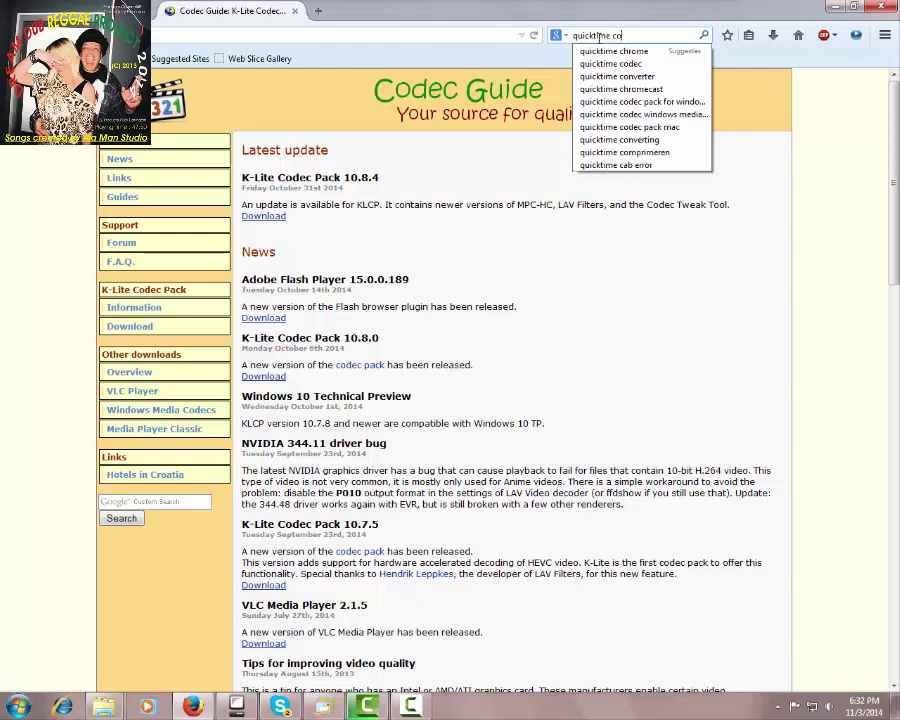
pyautogui.write('dec')
pyautogui.press('Return')
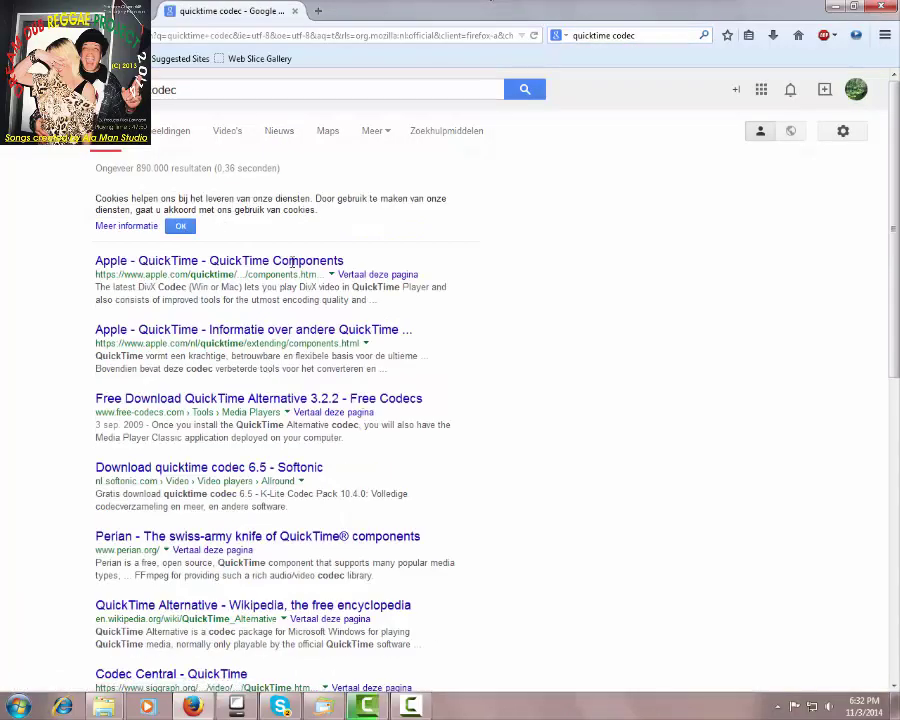
# Change the Google search to "quicktime player" and open Apple's QuickTime download page from the results.
pyautogui.click(227, 92)
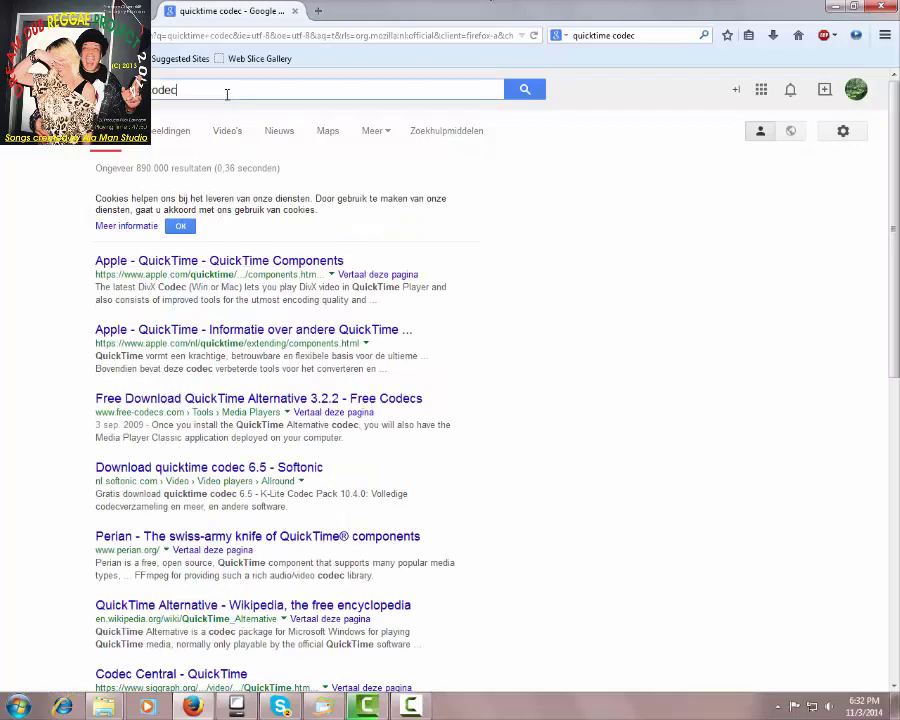
pyautogui.press('BackSpace')
pyautogui.press('BackSpace')
pyautogui.press('BackSpace')
pyautogui.press('BackSpace')
pyautogui.write('play')
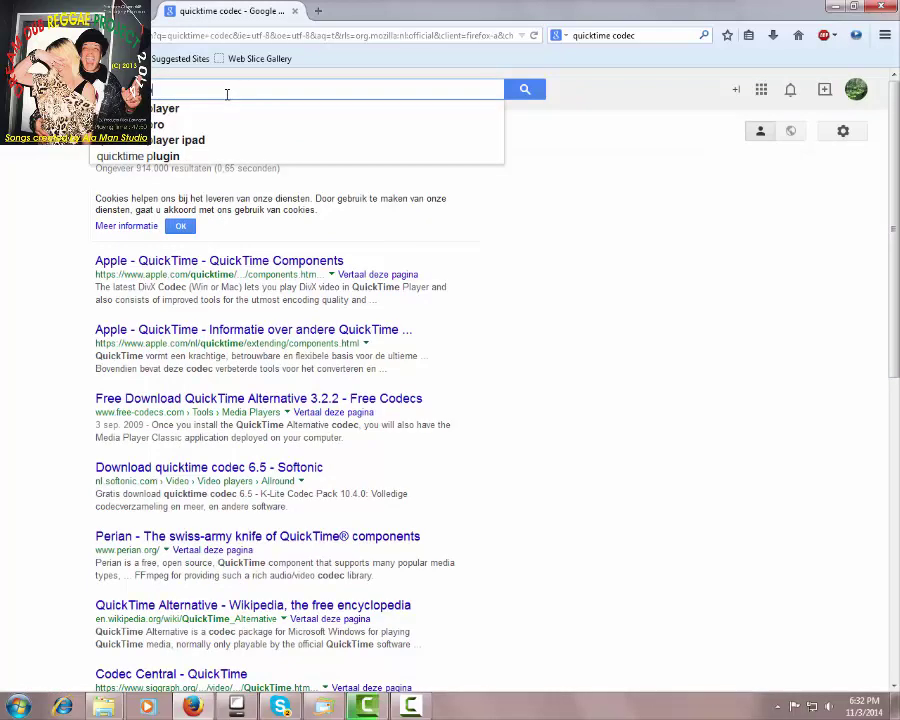
pyautogui.write('er ')
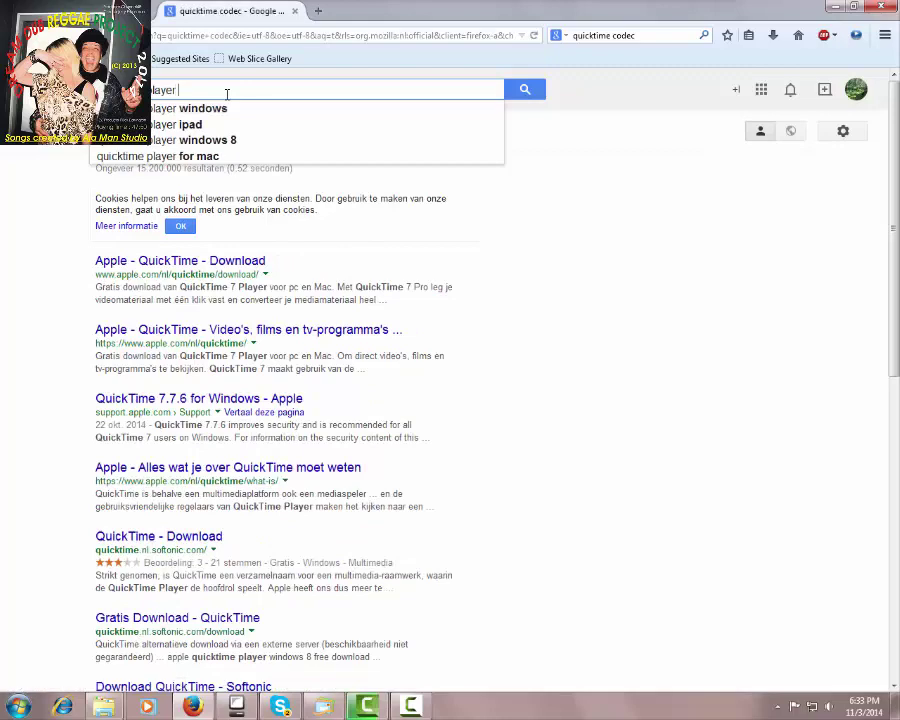
pyautogui.write('(')
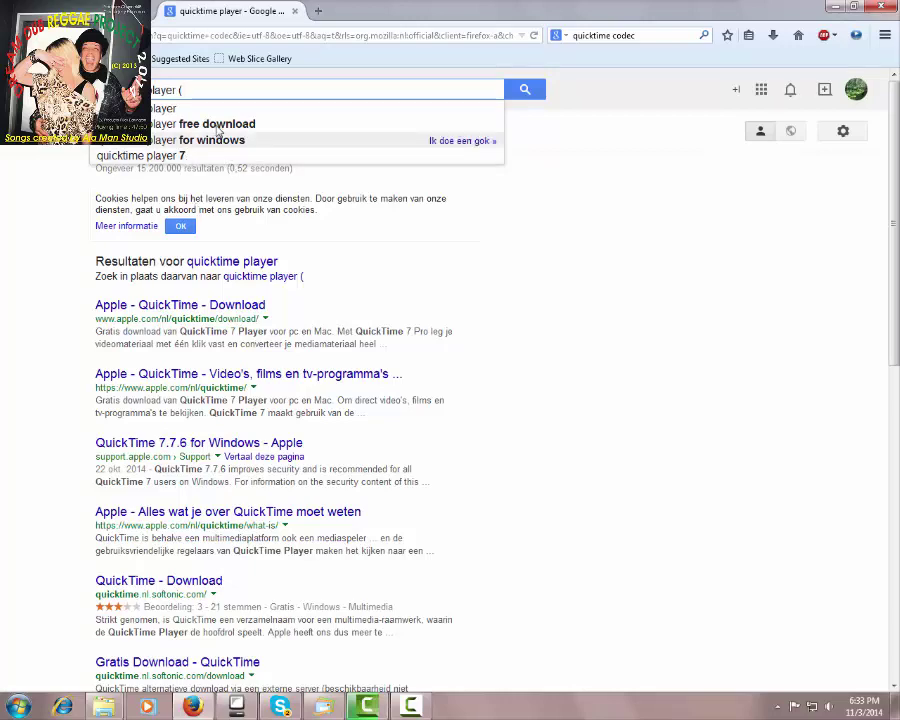
pyautogui.click(197, 310)
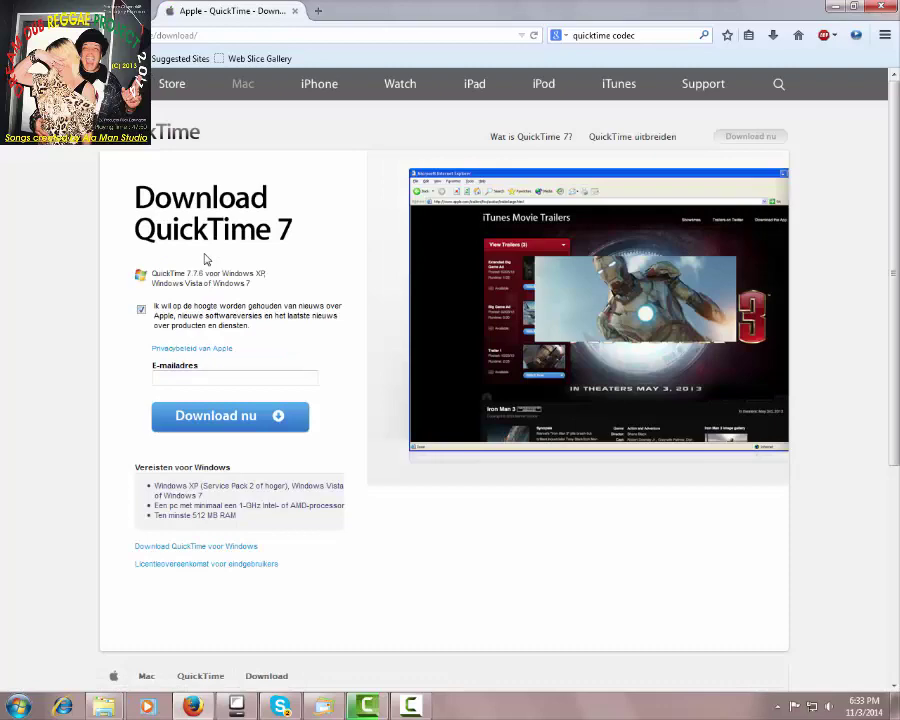
# Opt out of Apple's news e-mails and download QuickTimeInstaller.exe for Windows.
pyautogui.click(141, 309)
pyautogui.click(229, 417)
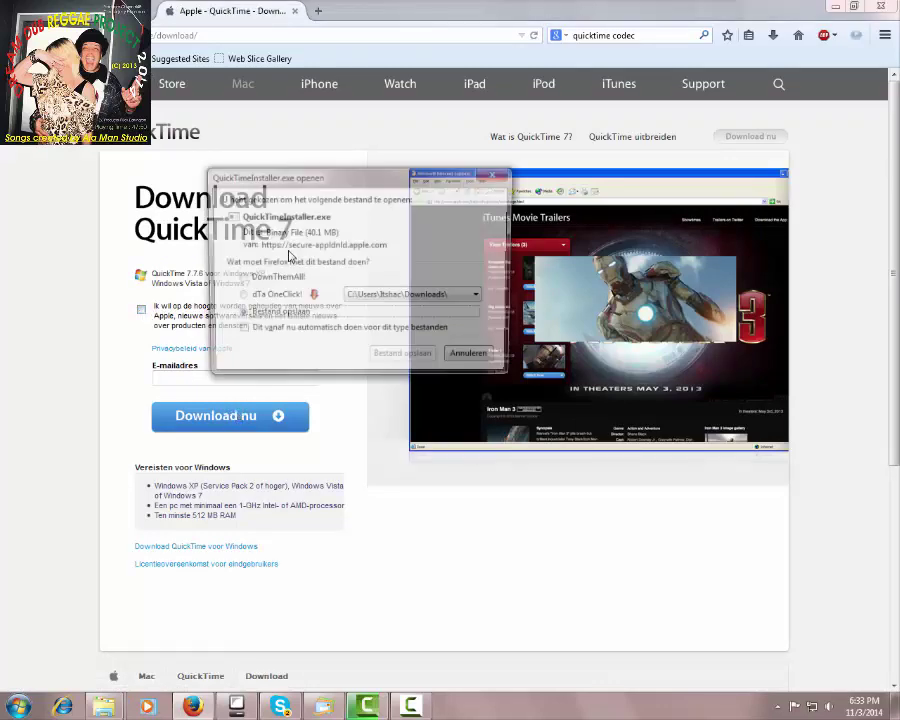
pyautogui.click(398, 362)
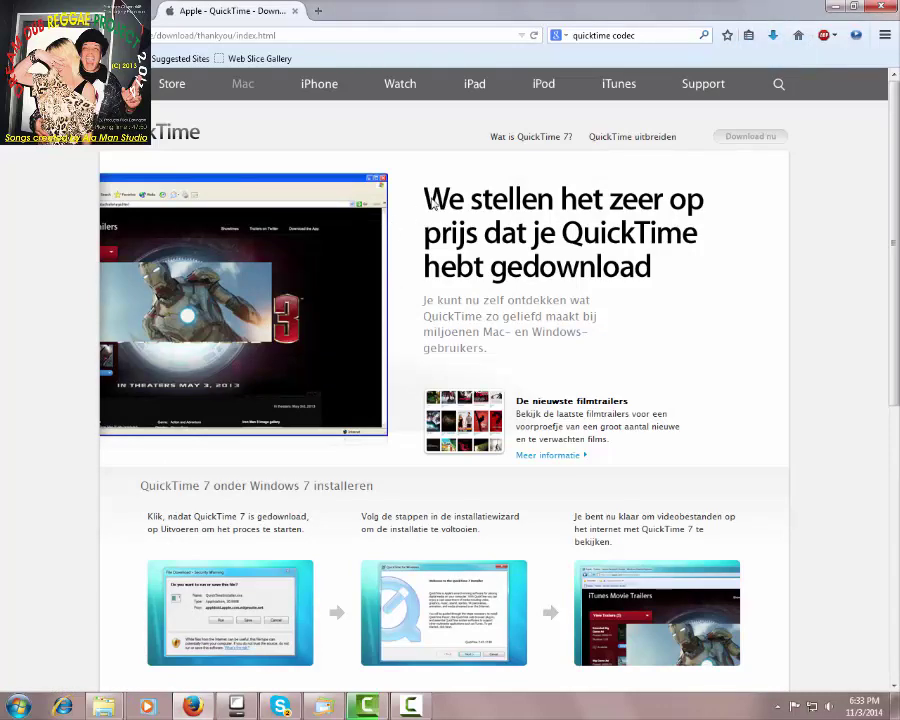
# Run the downloaded QuickTimeInstaller.exe and change the Windows color scheme to Windows 7 Basic.
pyautogui.click(774, 36)
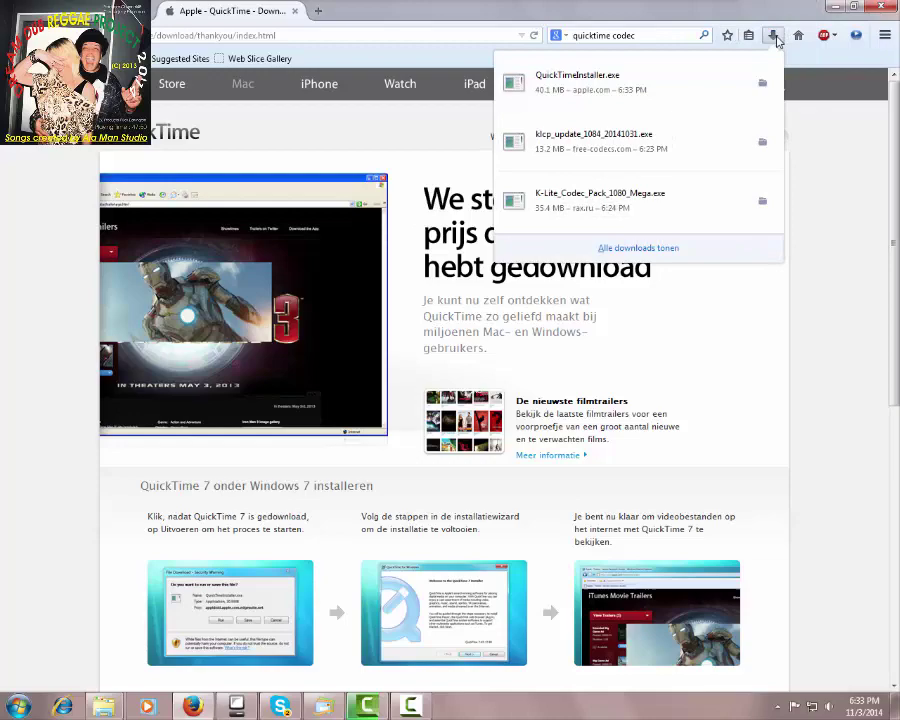
pyautogui.click(659, 90)
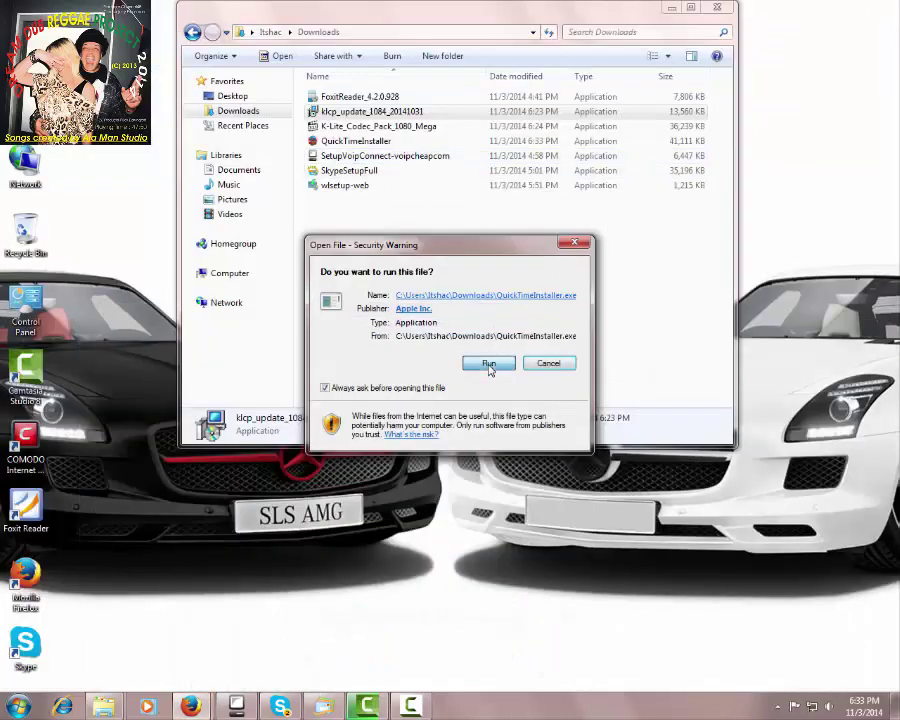
pyautogui.click(484, 364)
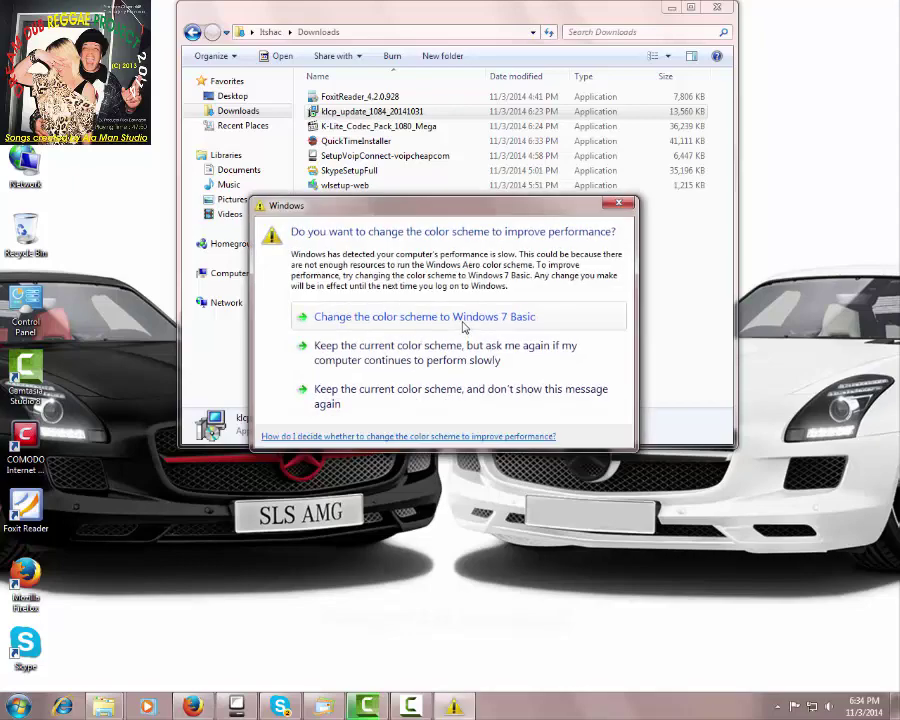
pyautogui.click(413, 330)
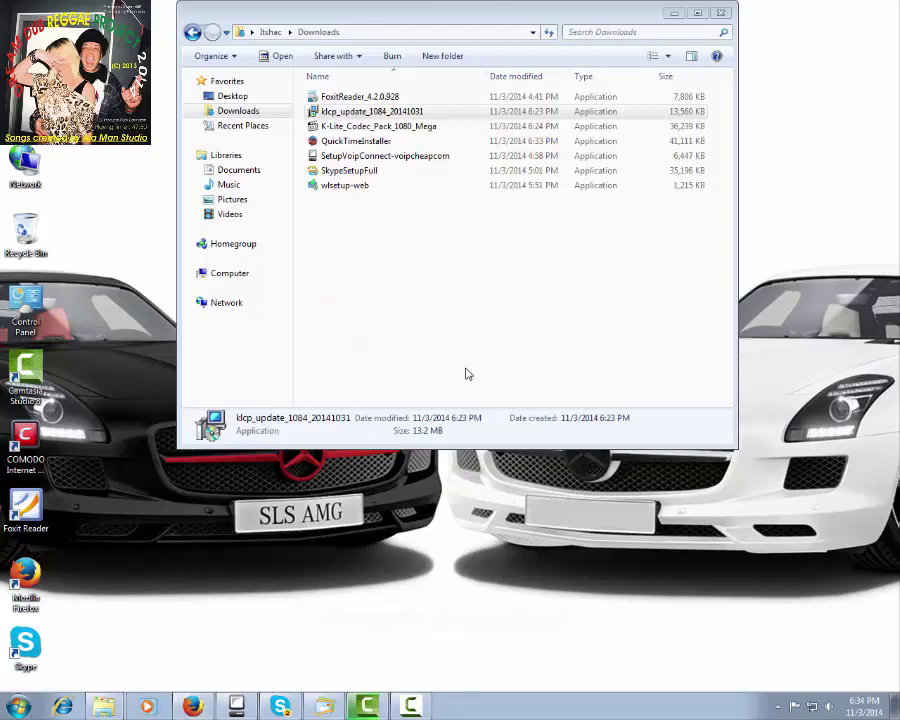
# Install QuickTime 7 with the Custom setup type into C:\Program Files\QuickTime, accepting the license agreement and declining the Pro upgrade.
pyautogui.click(518, 514)
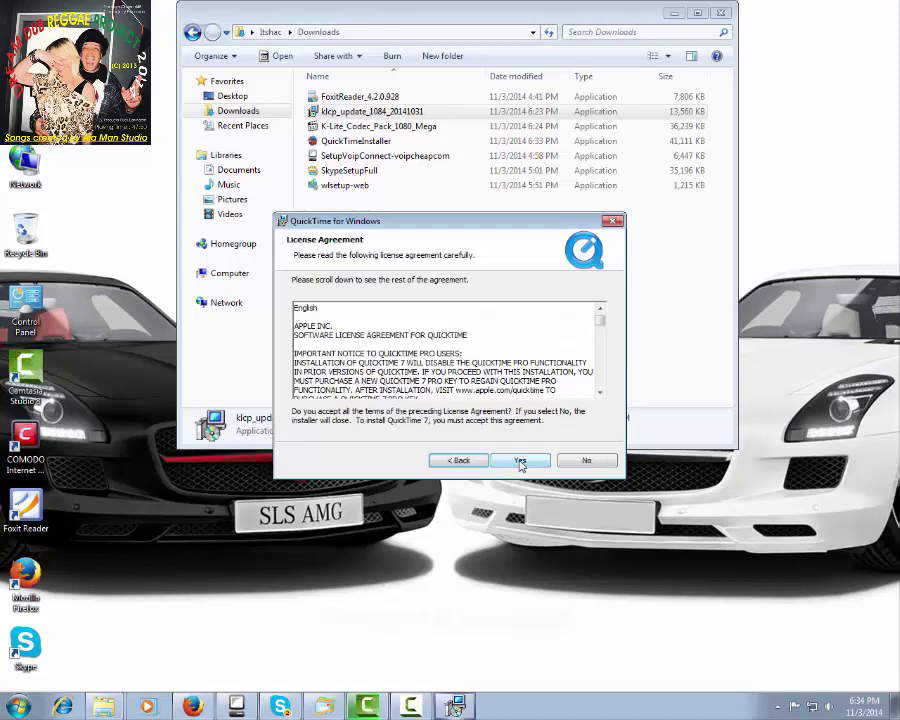
pyautogui.click(520, 461)
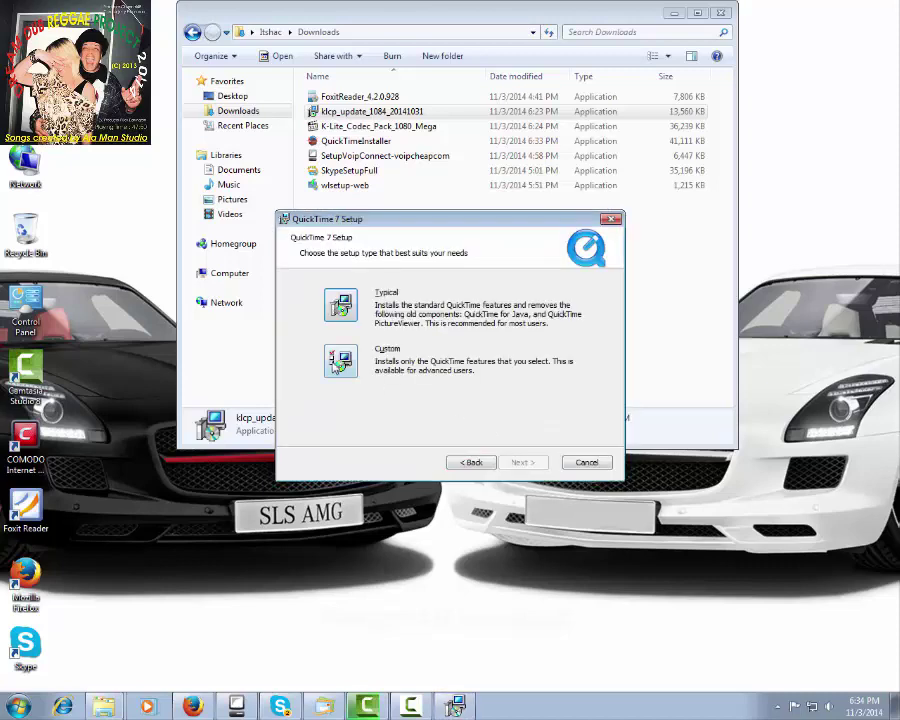
pyautogui.click(338, 362)
pyautogui.click(515, 516)
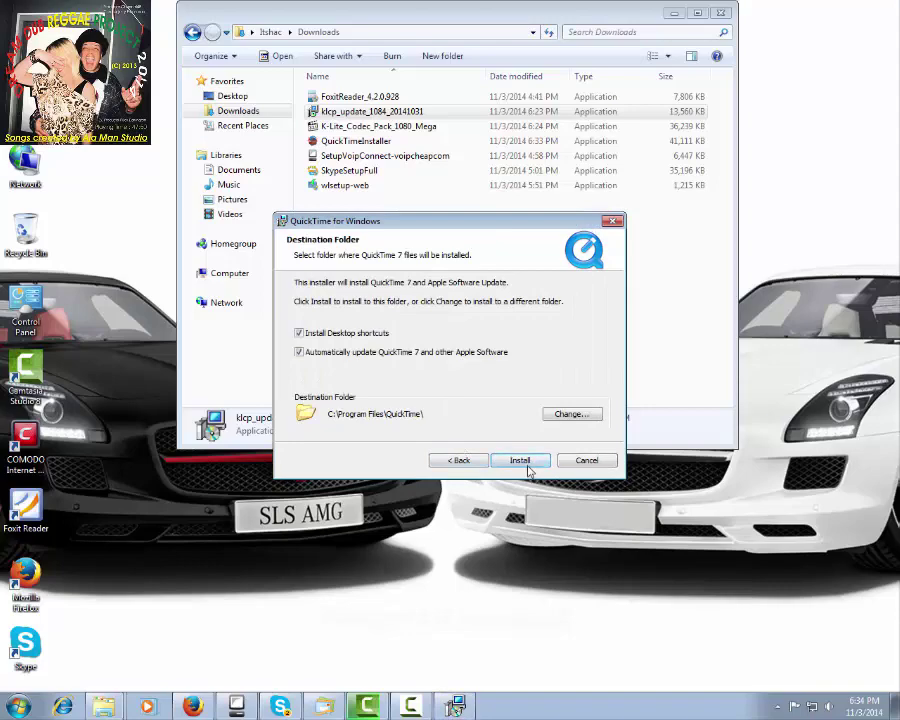
pyautogui.click(525, 463)
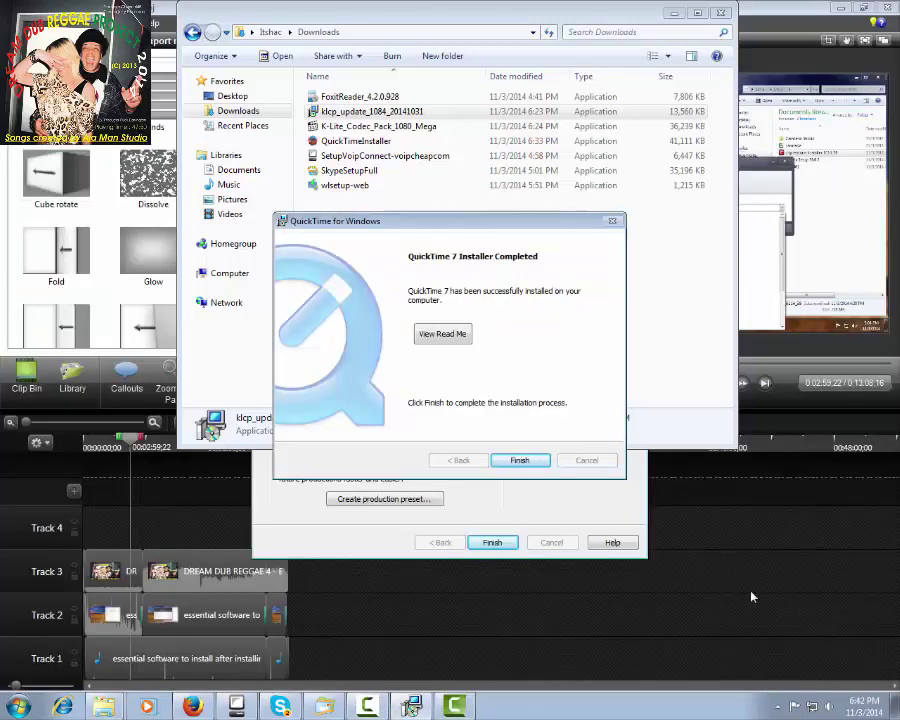
pyautogui.click(520, 461)
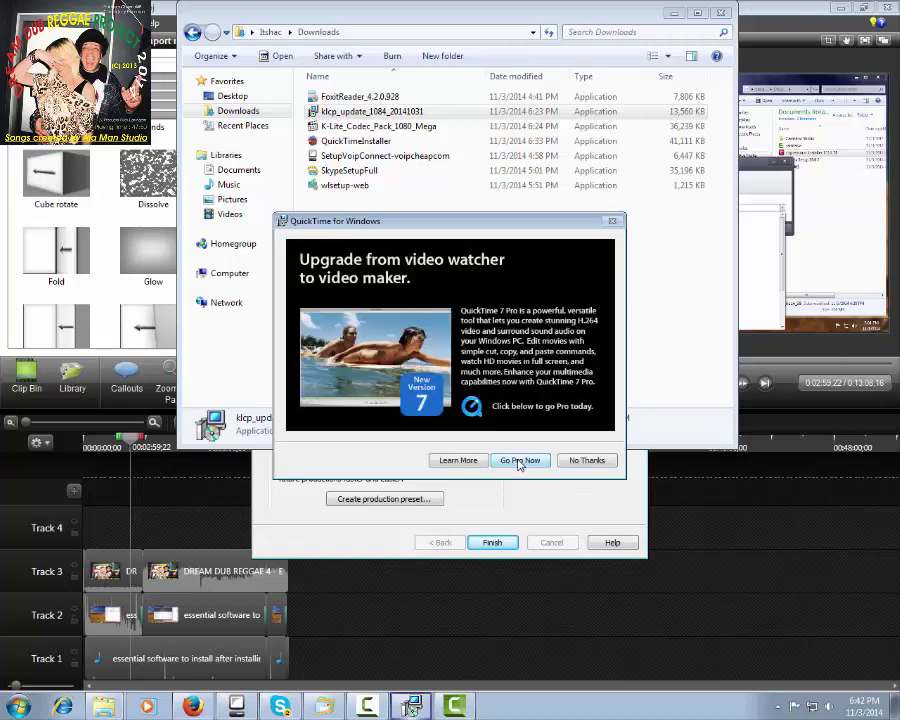
pyautogui.click(588, 461)
# Finish the completed production's results dialog in Camtasia Studio and minimize the program window.
pyautogui.click(554, 493)
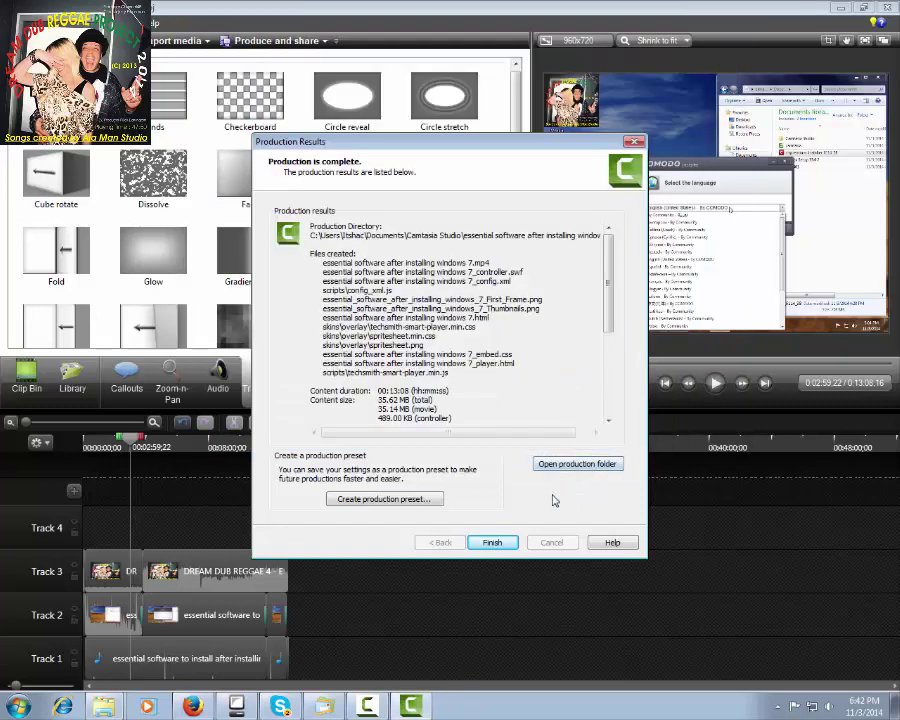
pyautogui.click(510, 545)
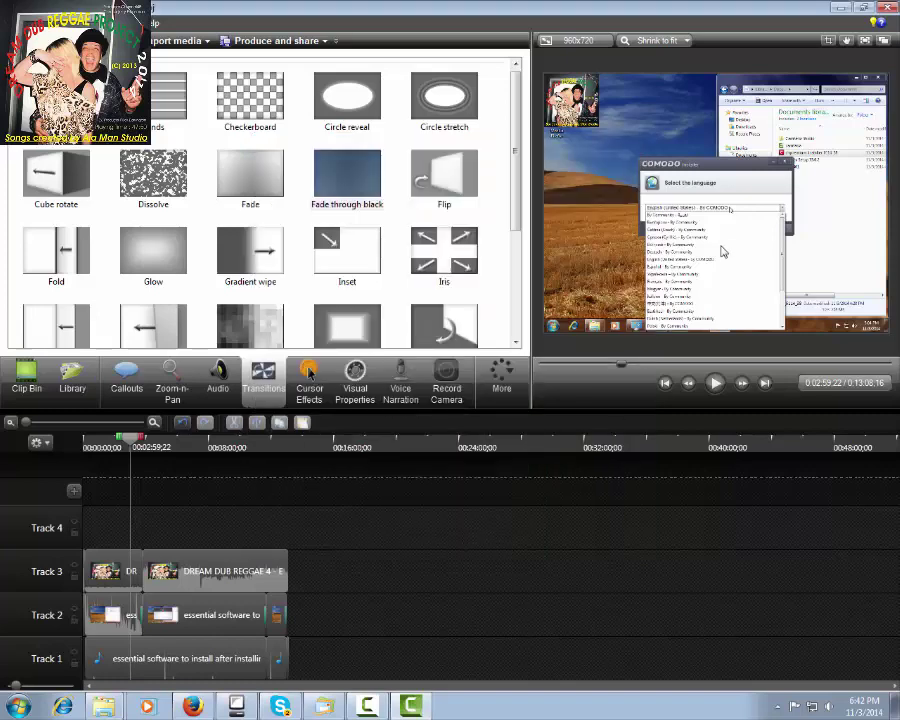
pyautogui.click(841, 8)
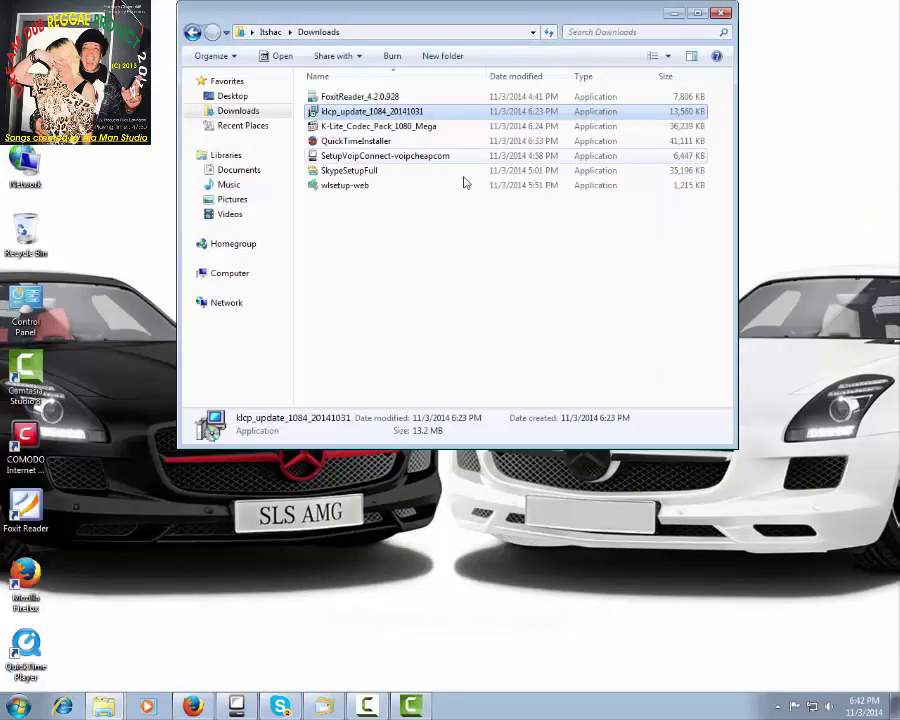
# Examine the full list of installed programs for K-Lite Codec Pack and QuickTime, and return to Camtasia Studio.
pyautogui.click(19, 706)
pyautogui.click(50, 643)
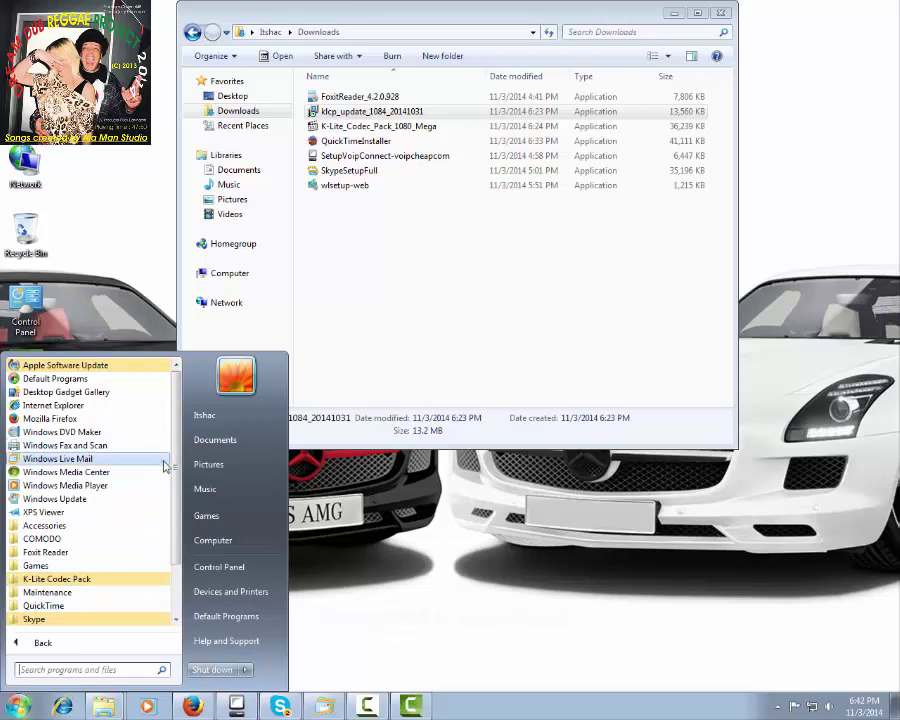
pyautogui.scroll(-2, 177, 468)
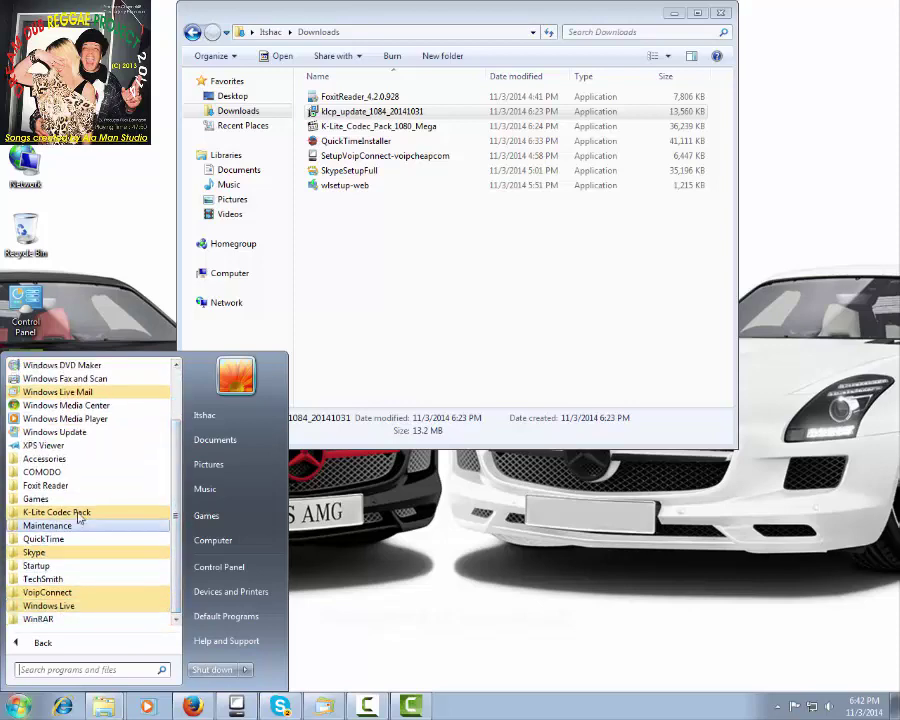
pyautogui.click(374, 544)
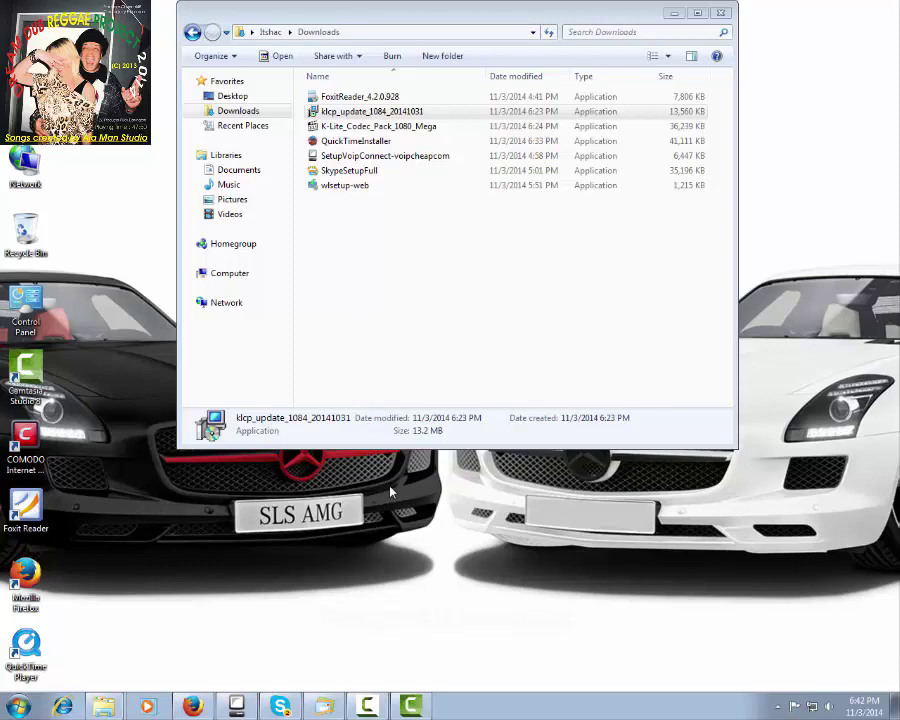
pyautogui.click(411, 708)
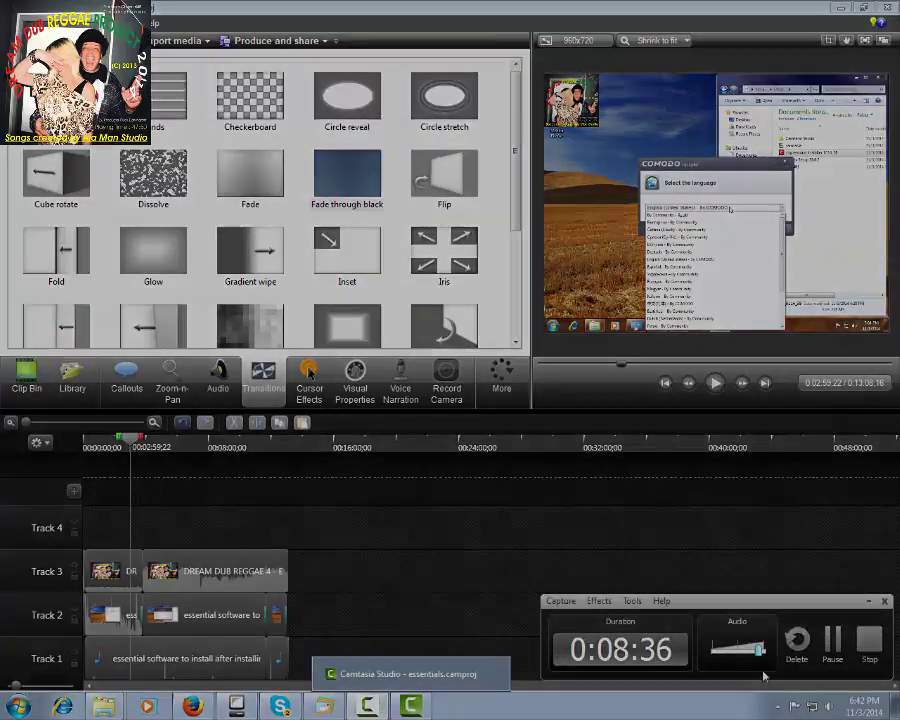